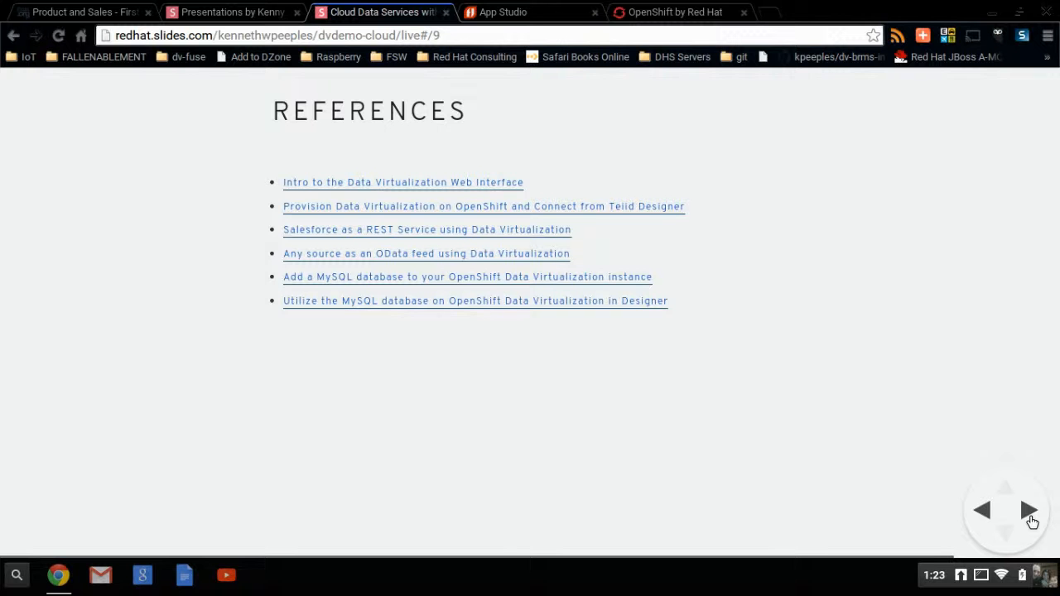
Step: Switch from the slides to the OpenShift site, log in and open the jbossdv61 application
left_click(1030, 514)
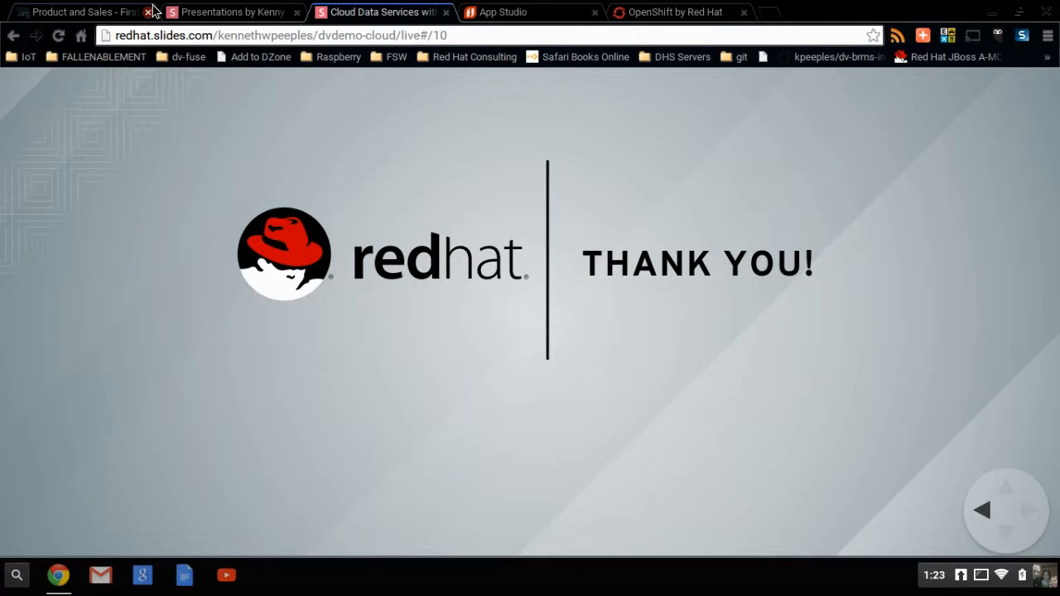
left_click(678, 15)
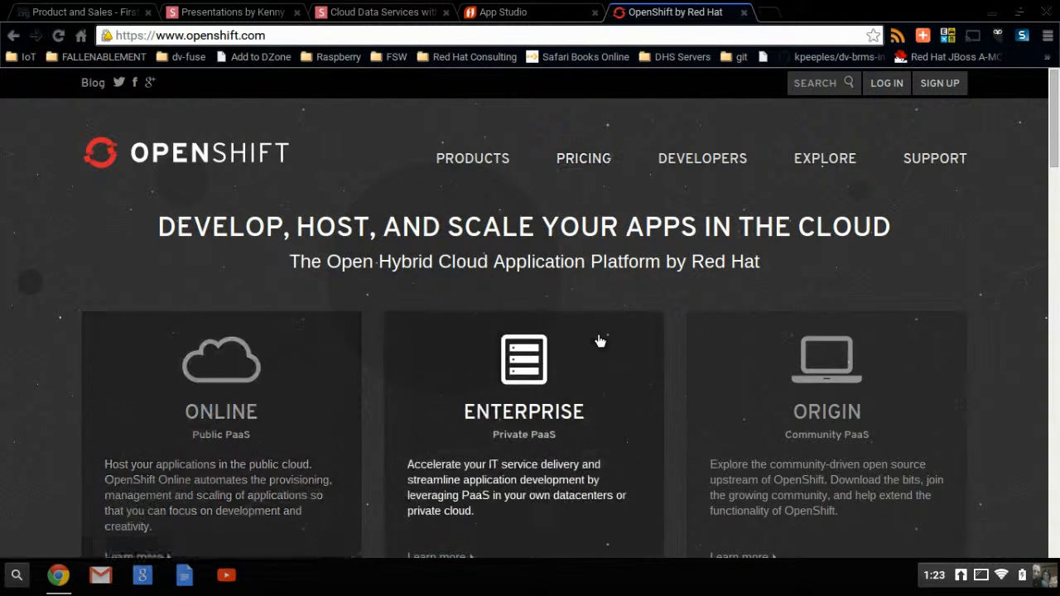
left_click(879, 94)
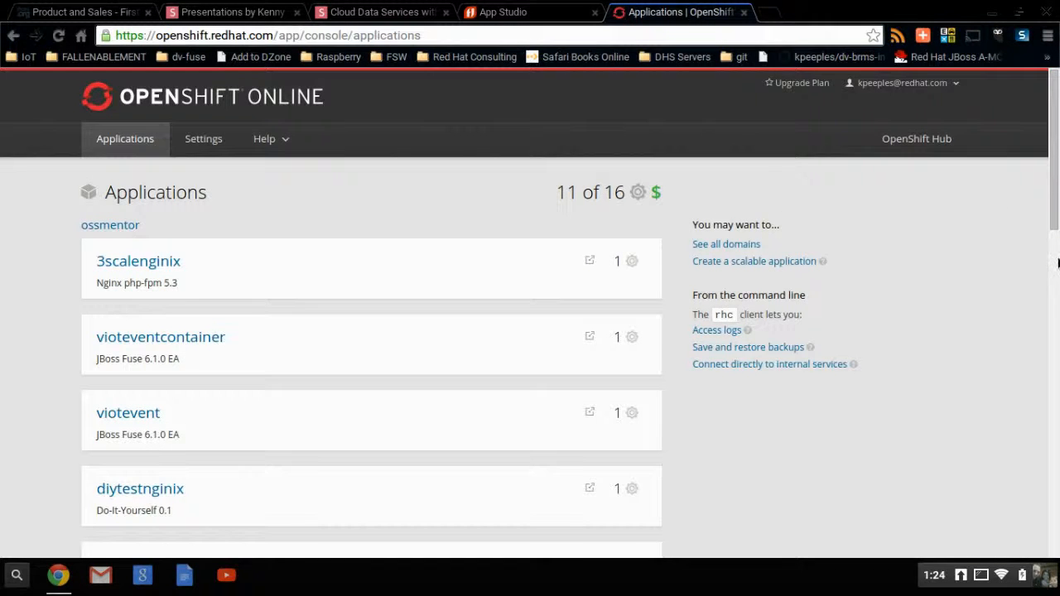
scroll(843, 235, "down", 5)
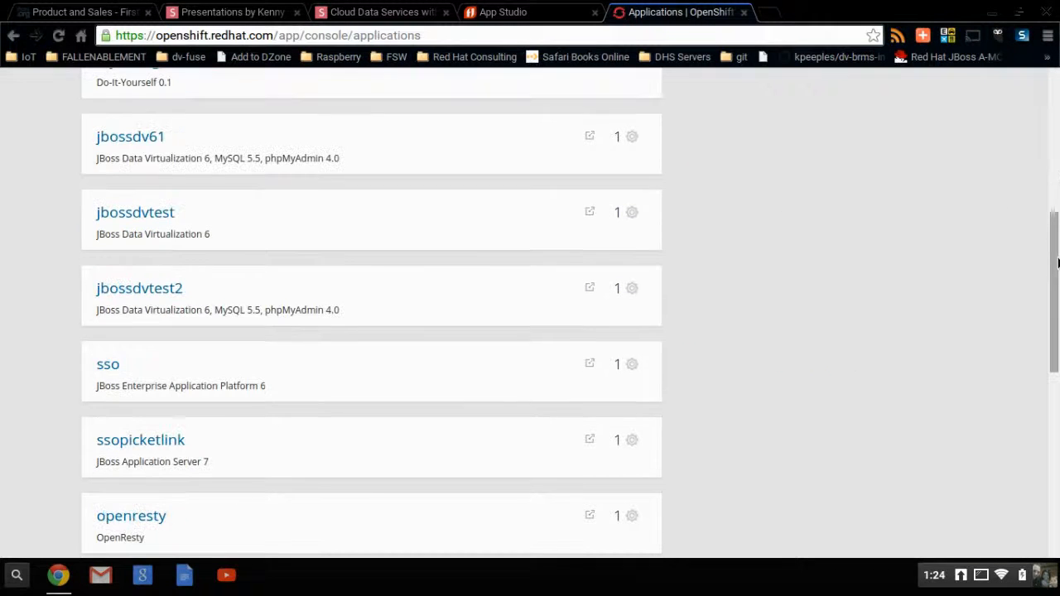
left_click(135, 133)
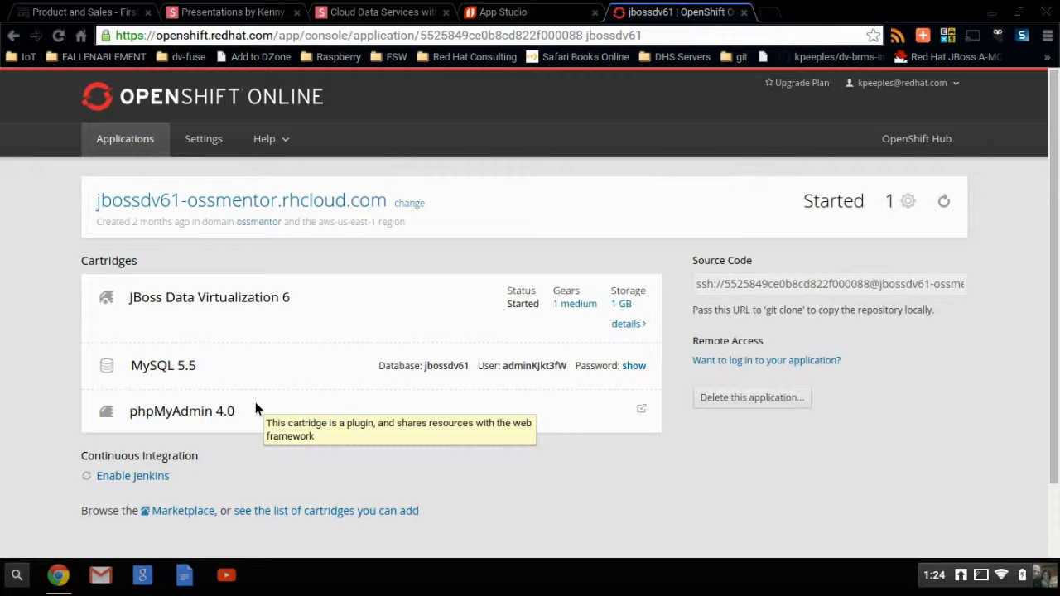
Step: Open phpMyAdmin for the application and browse the rows of PricesTable in the jbossdv61 database
left_click(640, 409)
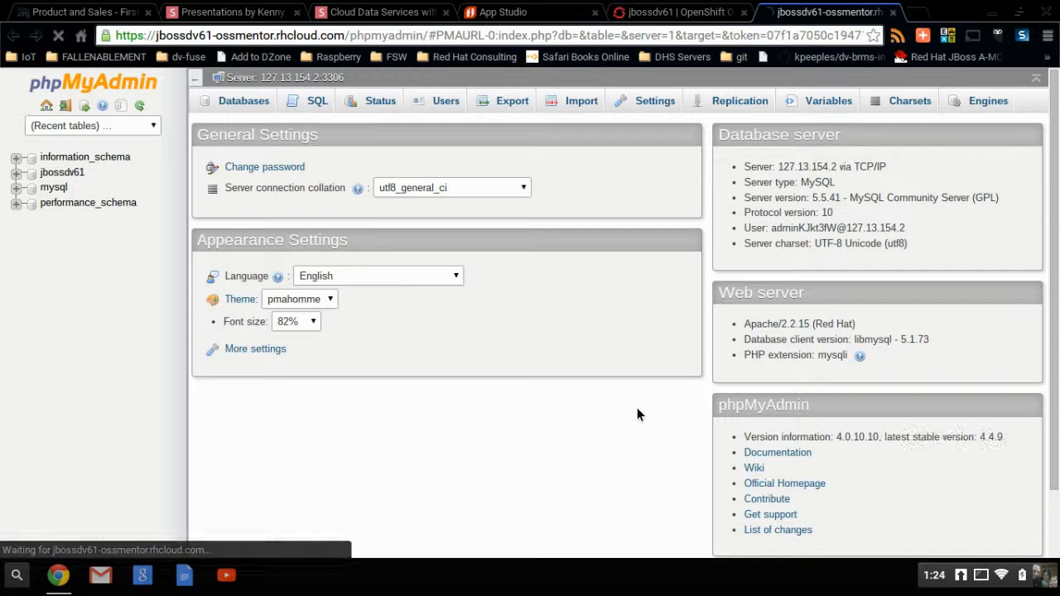
left_click(46, 172)
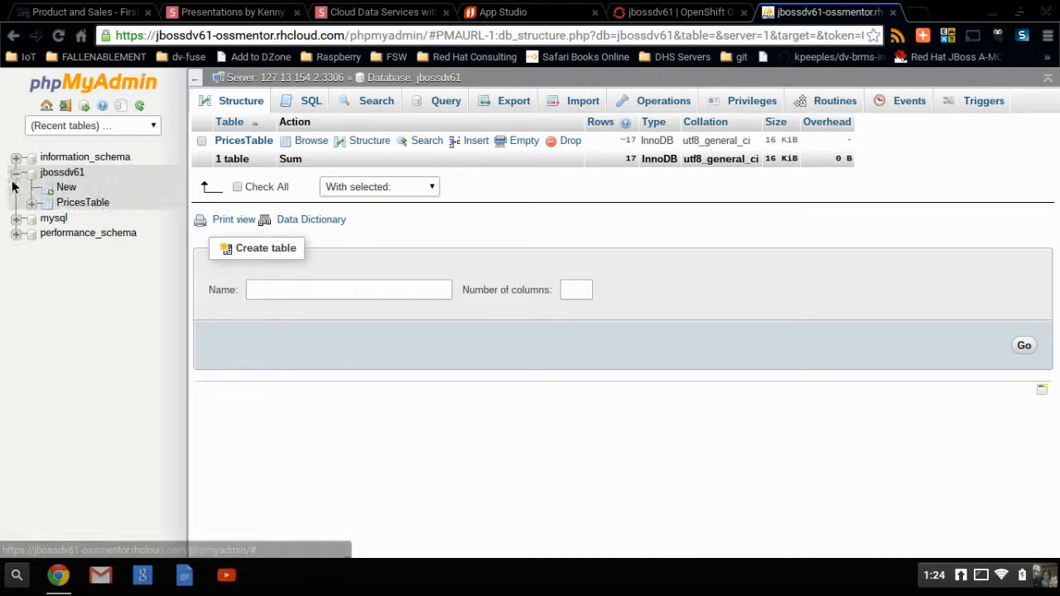
left_click(64, 204)
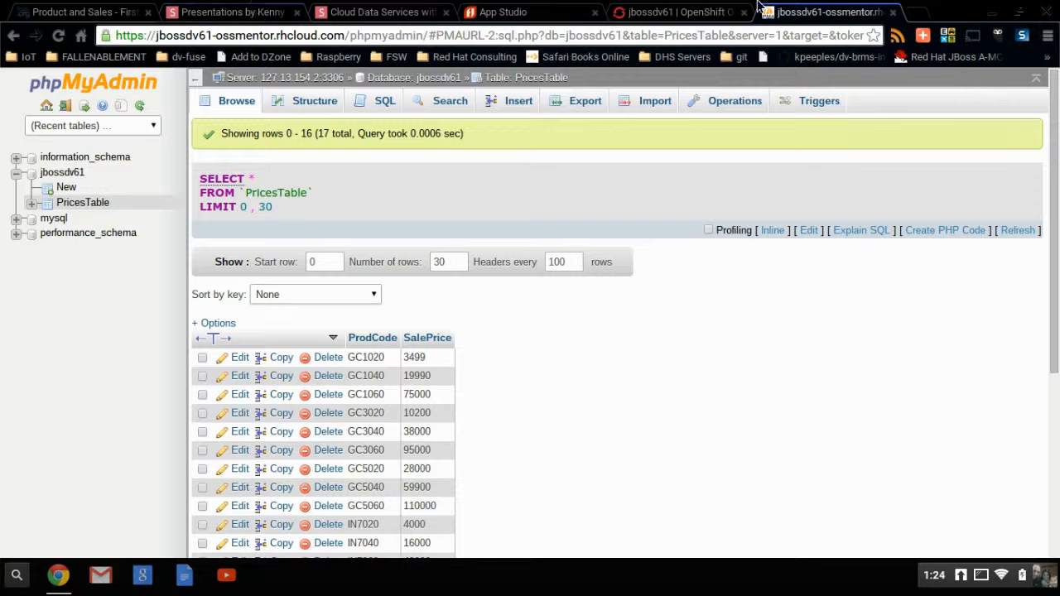
Step: Open the Salesforce login page at login.salesforce.com in a new browser tab
left_click(914, 14)
type("login.sale")
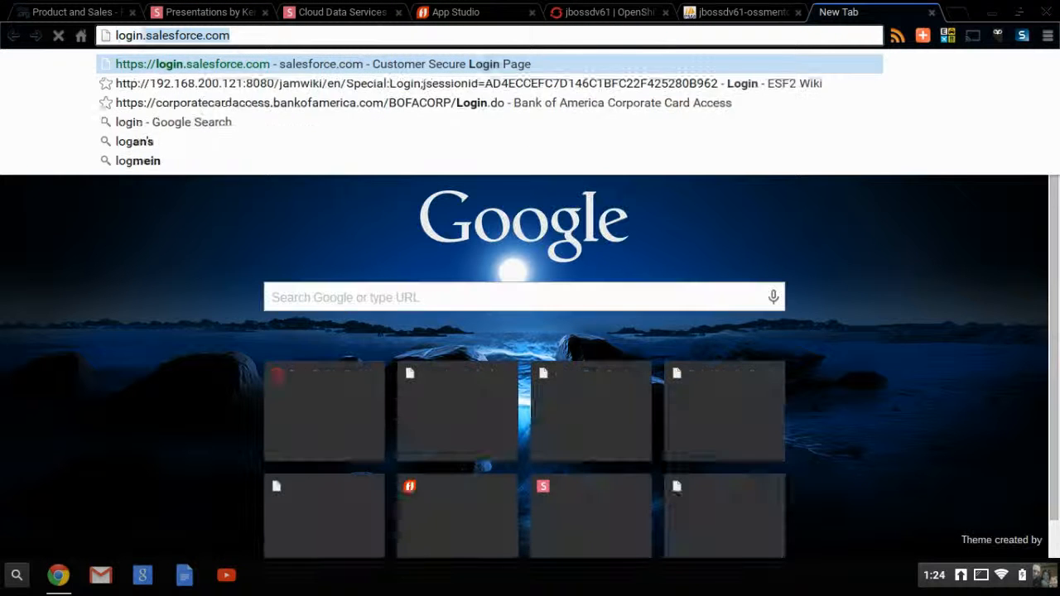
type("sforce.com")
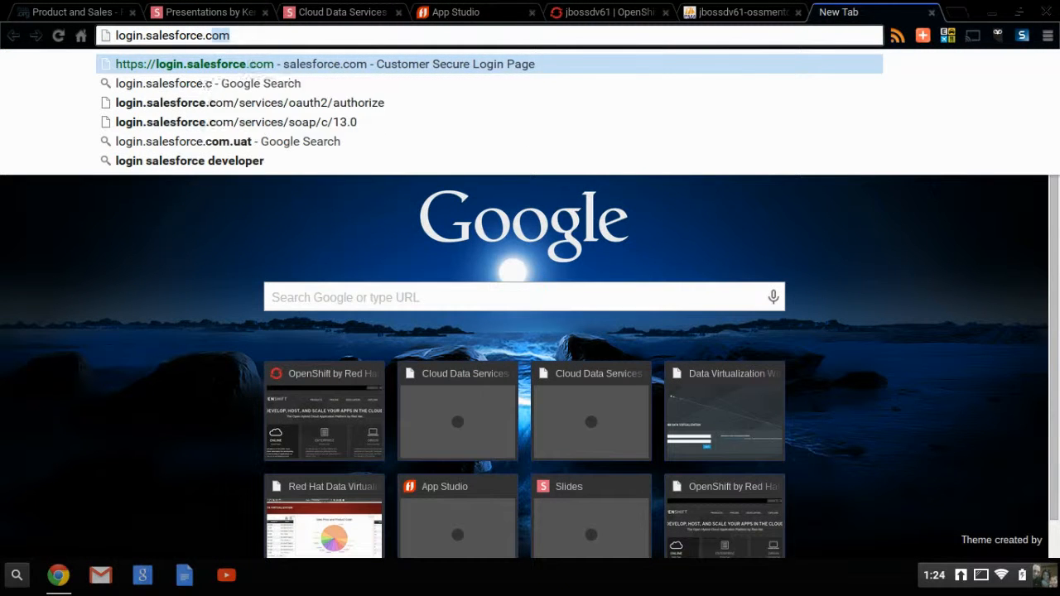
key("Return")
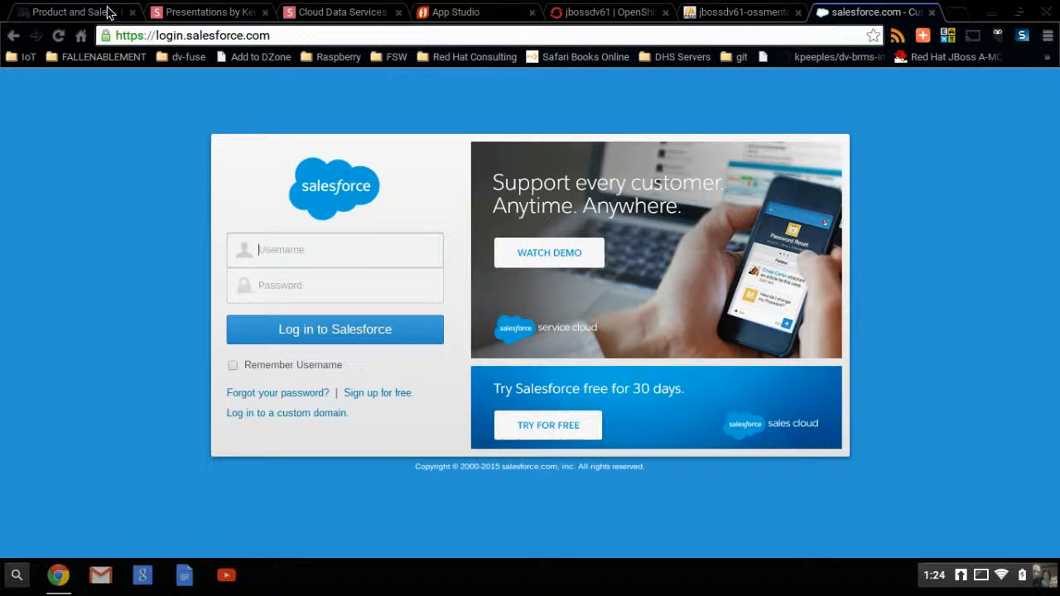
left_click(78, 11)
left_click(170, 10)
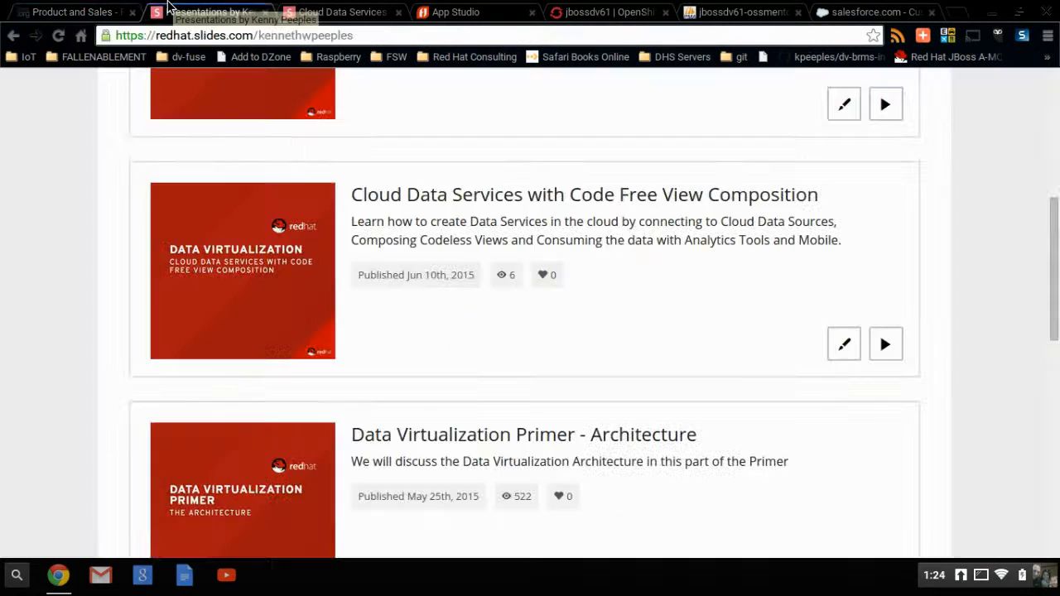
left_click(375, 13)
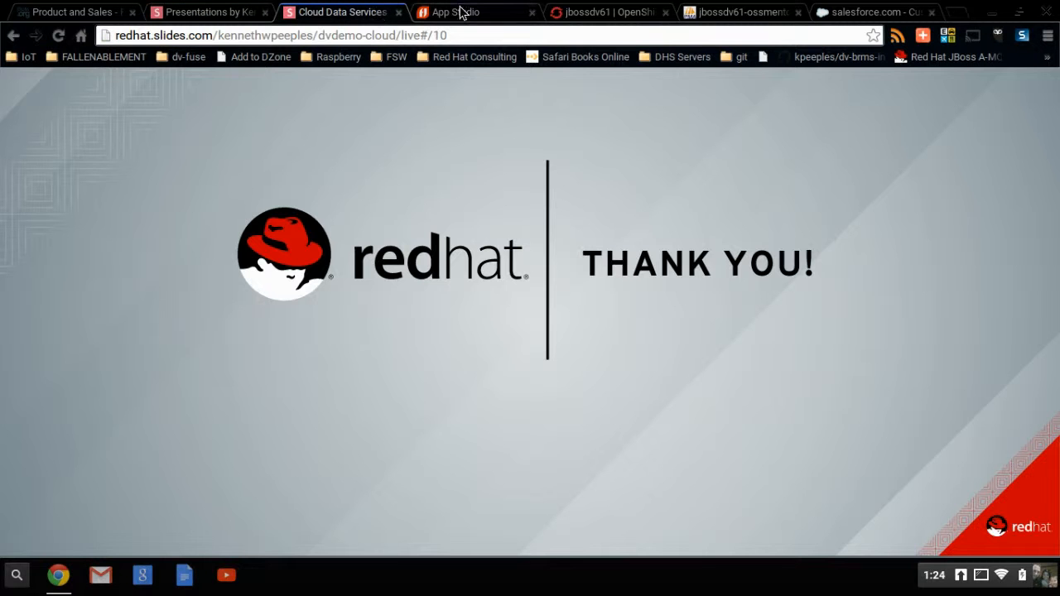
left_click(457, 11)
Step: Open the jbossdv61 application's website from OpenShift and go to its Data Virtualization web interface at /dv-ui
left_click(609, 13)
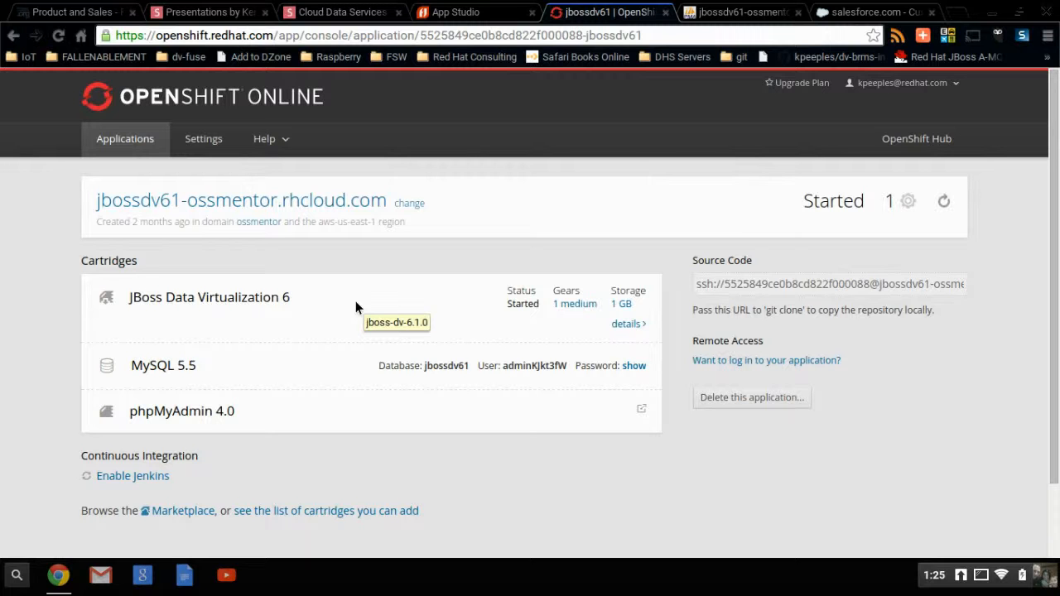
left_click(342, 204)
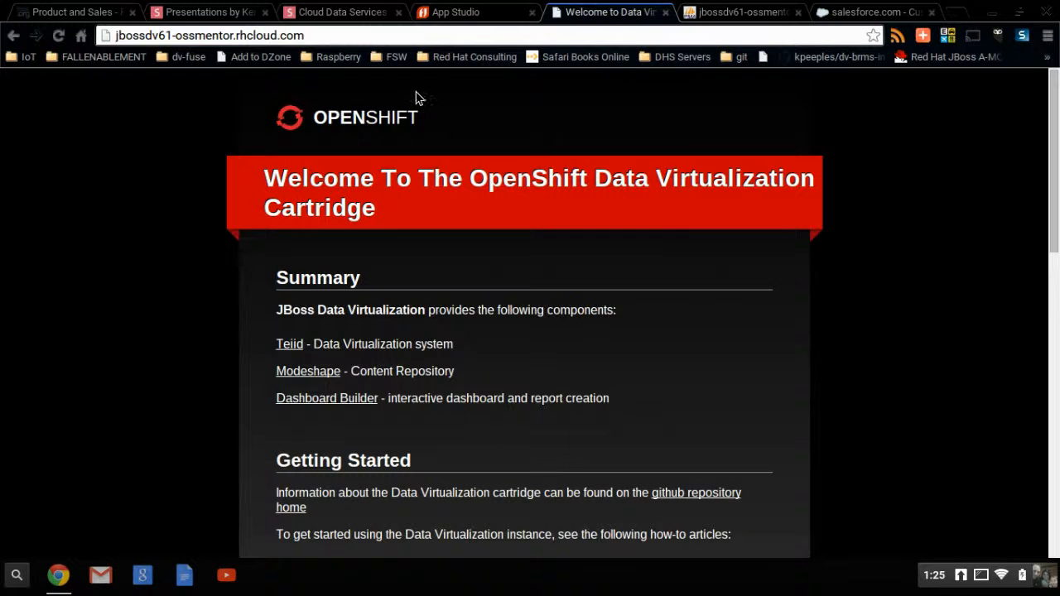
left_click(372, 35)
left_click(372, 35)
type("/dv-ui")
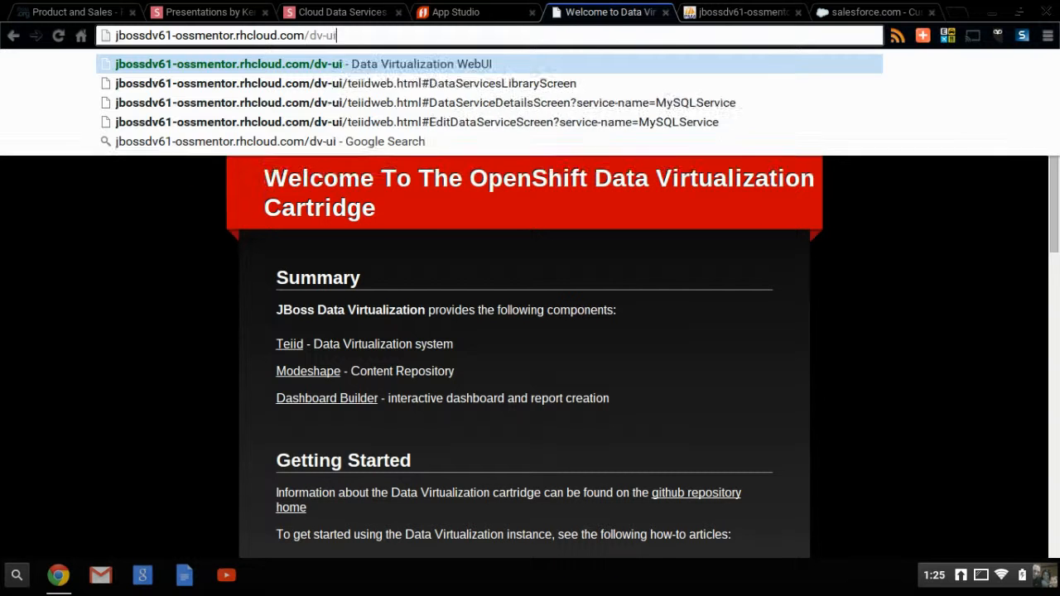
key("Return")
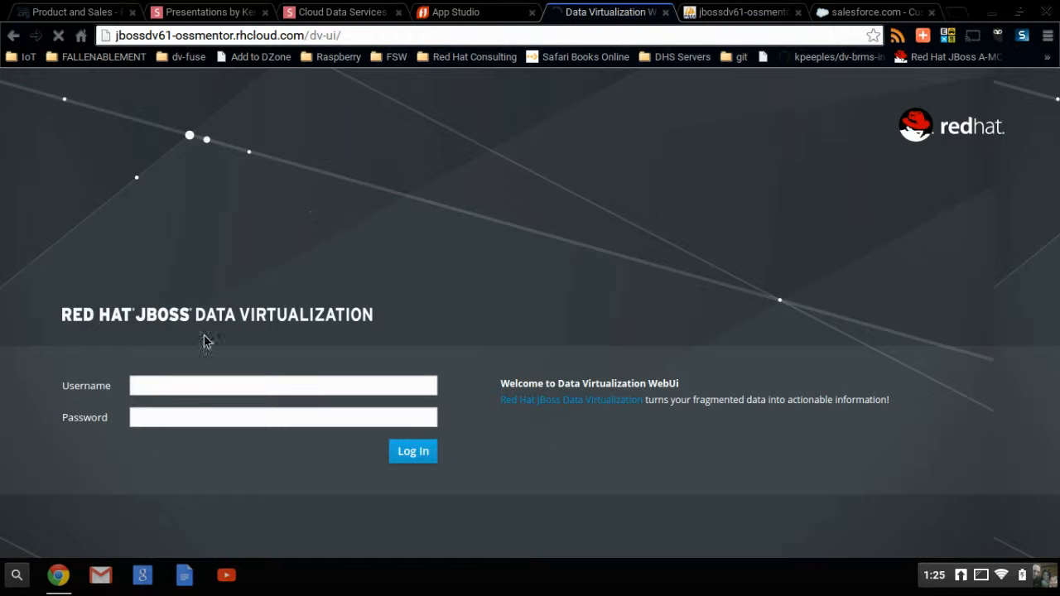
Step: Log in to the Data Virtualization web interface as the admin user, entering the account password
left_click(189, 383)
type("admin")
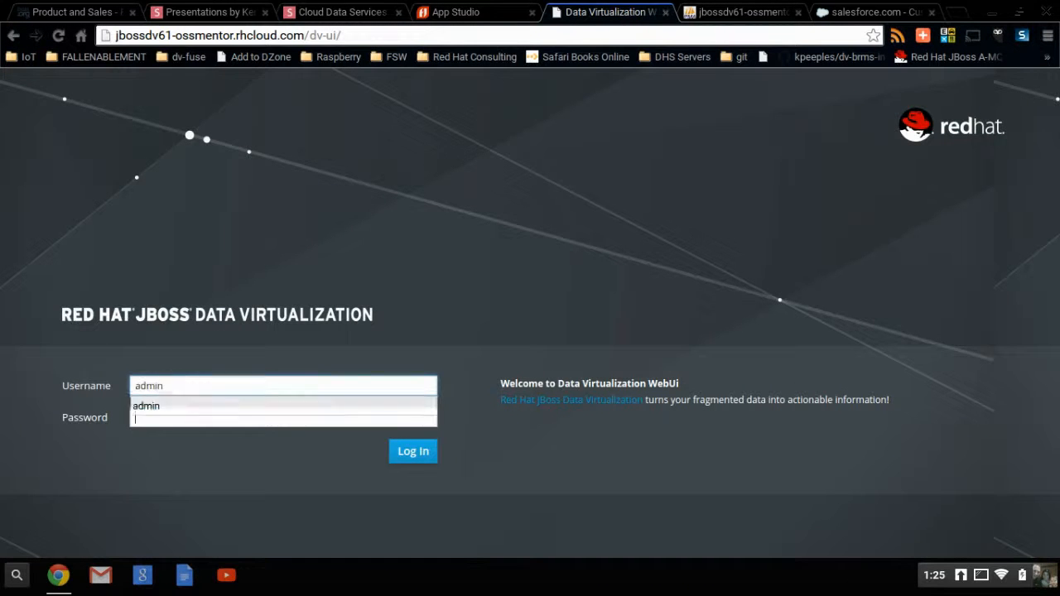
key("Tab")
type("admin")
key("Return")
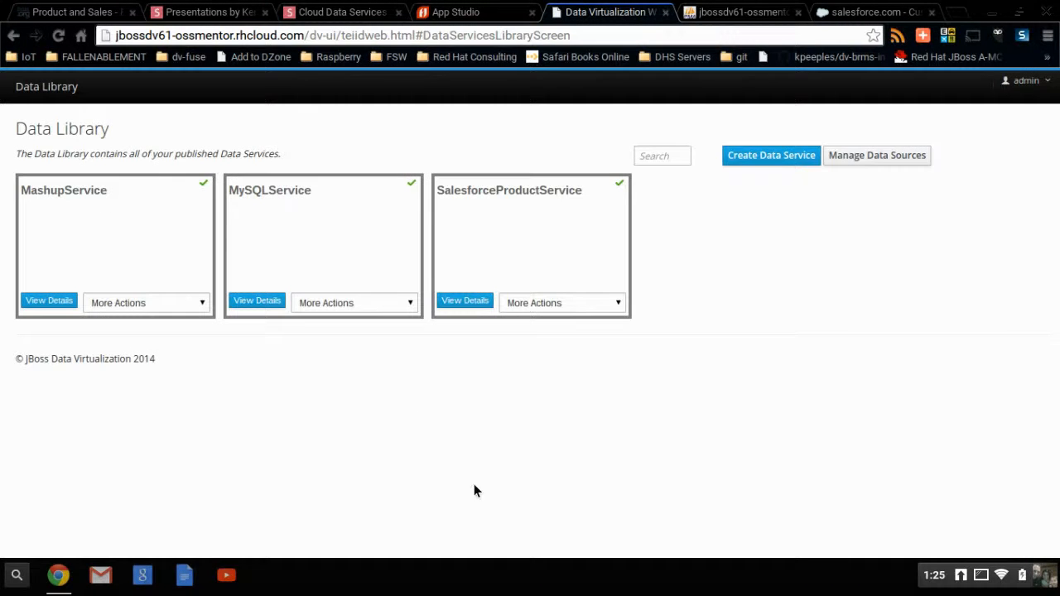
Step: Open the data source management page and examine the MySQLDS source type, translator and connection properties
left_click(867, 162)
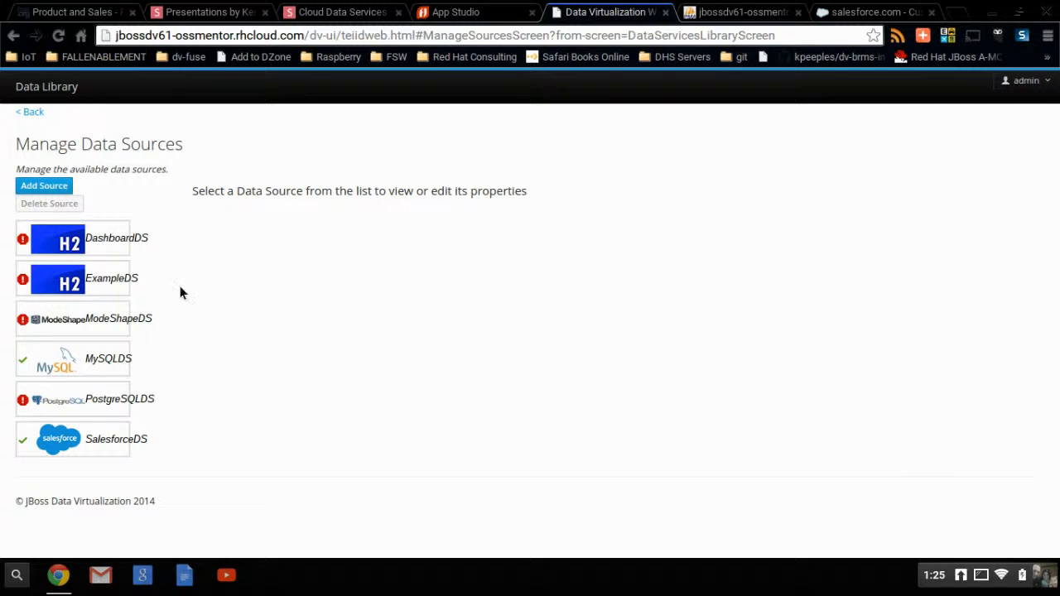
left_click(114, 358)
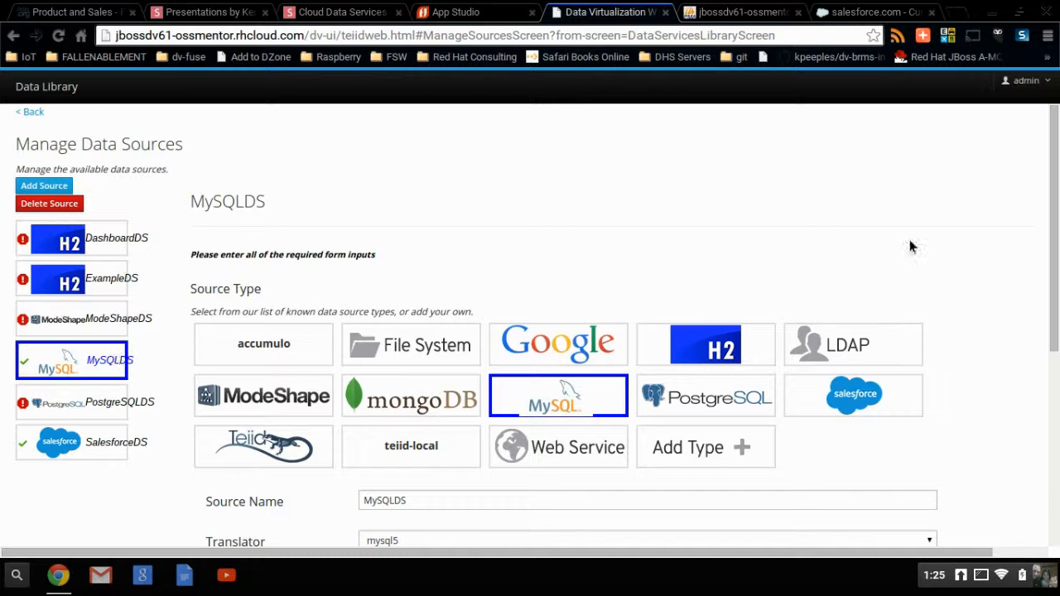
left_click(1058, 503)
left_click_drag(1058, 503, 1056, 359)
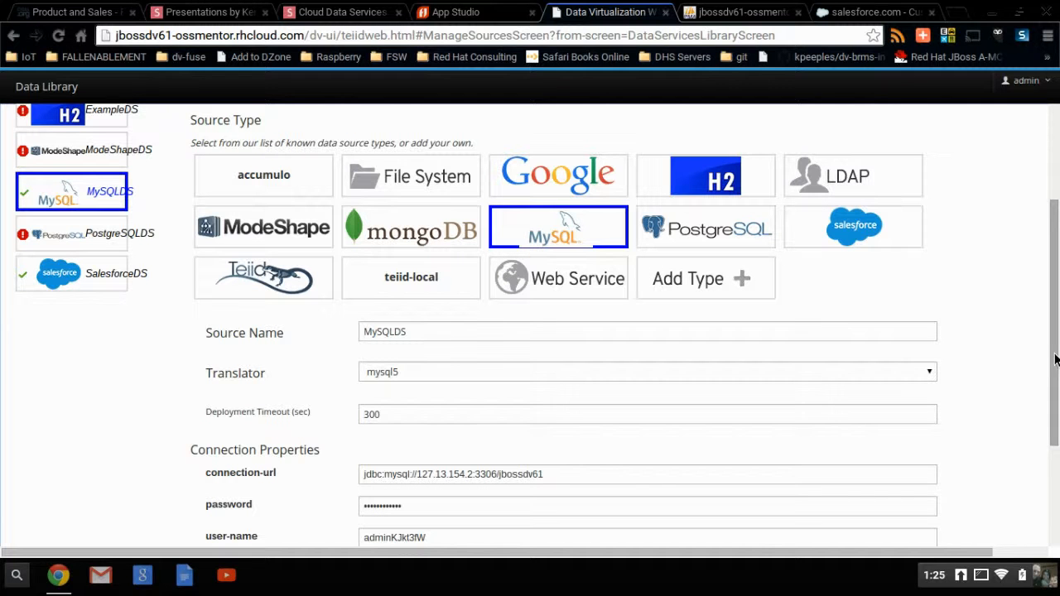
Step: Examine the SalesforceDS data source's translator and connection properties, and return to the Data Library
left_click(95, 275)
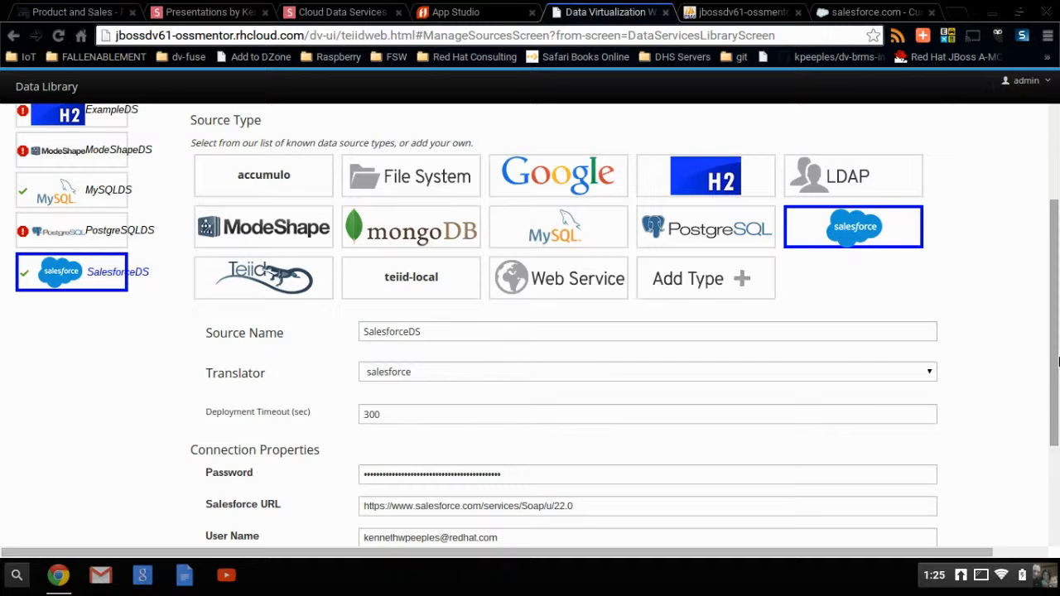
left_click_drag(1059, 361, 1059, 404)
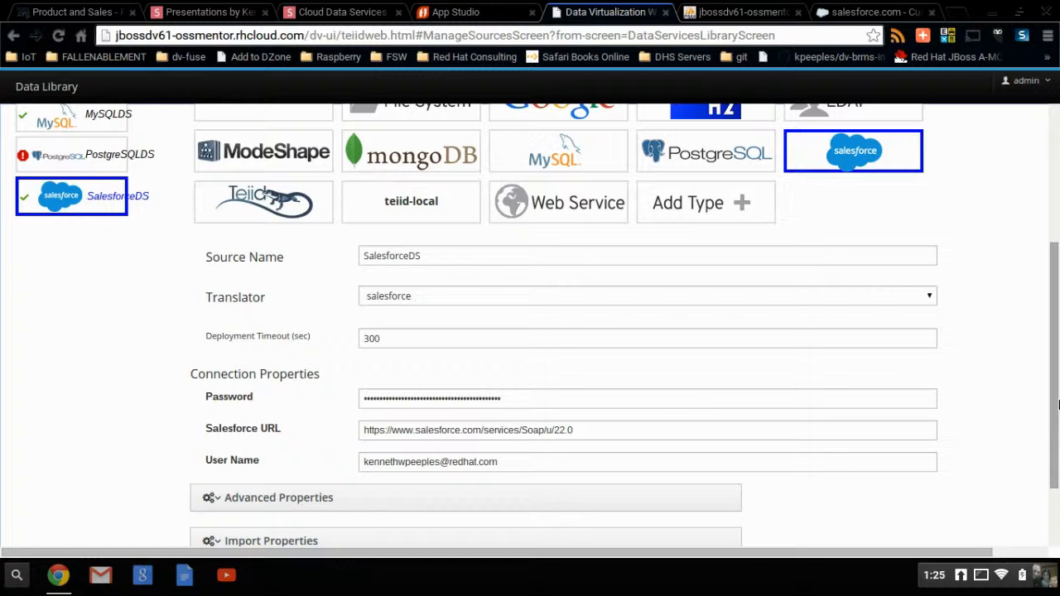
left_click_drag(1059, 403, 1058, 281)
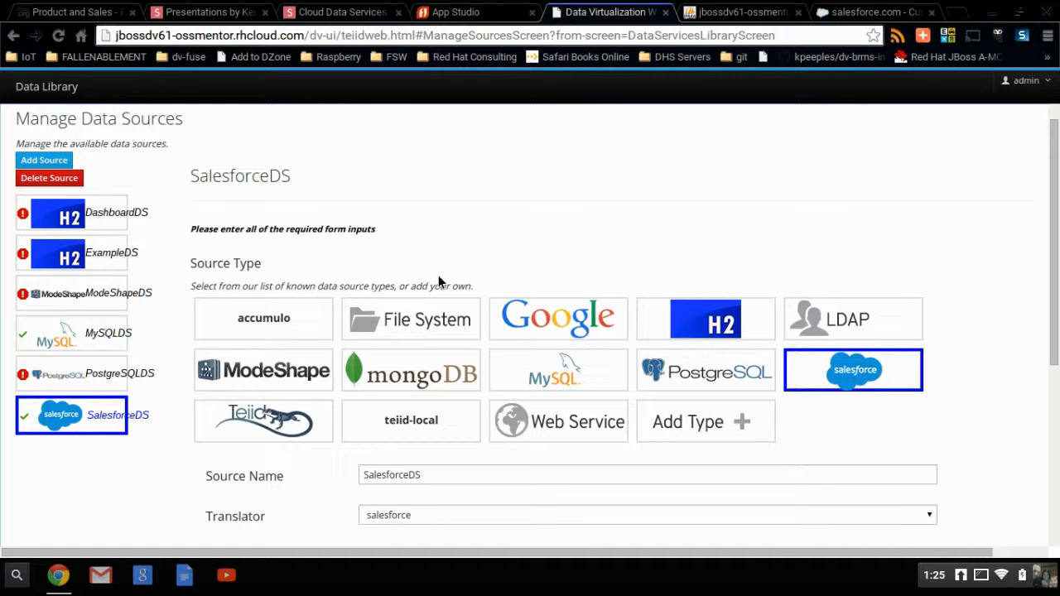
left_click(15, 77)
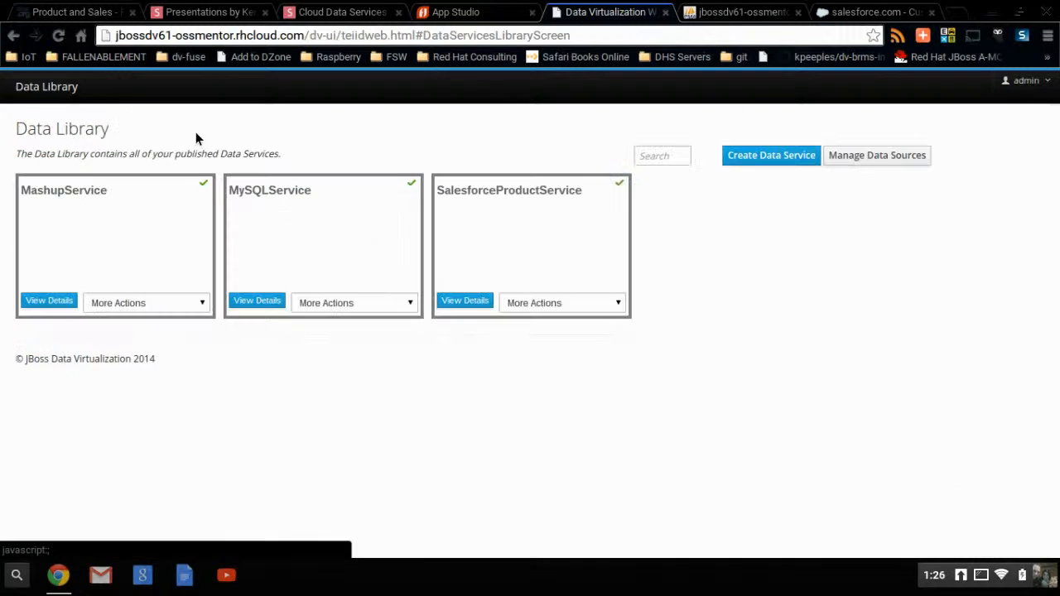
Step: View the details of MySQLService, including its access endpoints and example data, and return to the Data Library
left_click(295, 304)
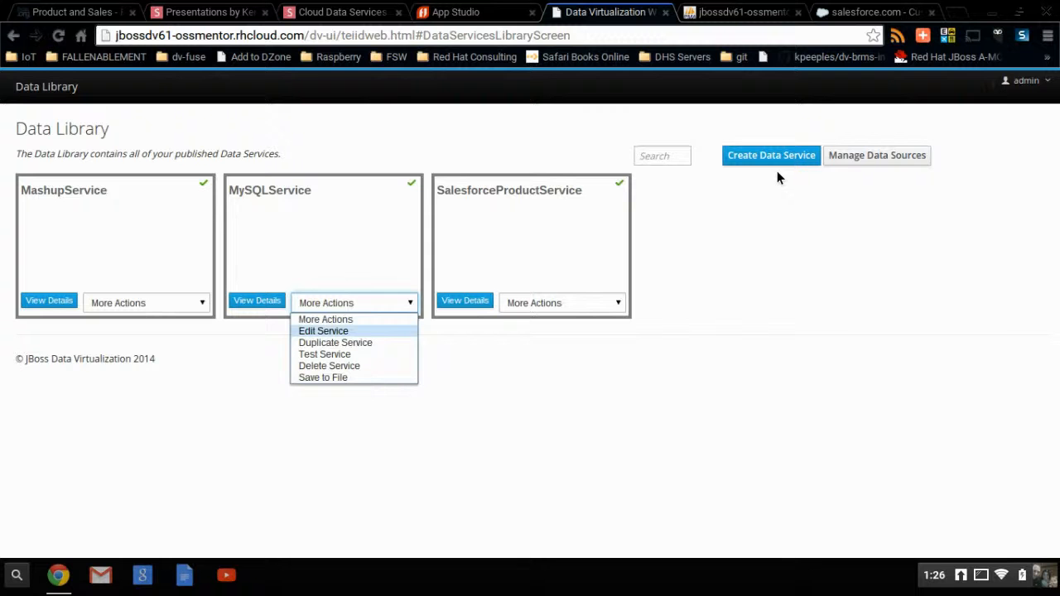
left_click(264, 303)
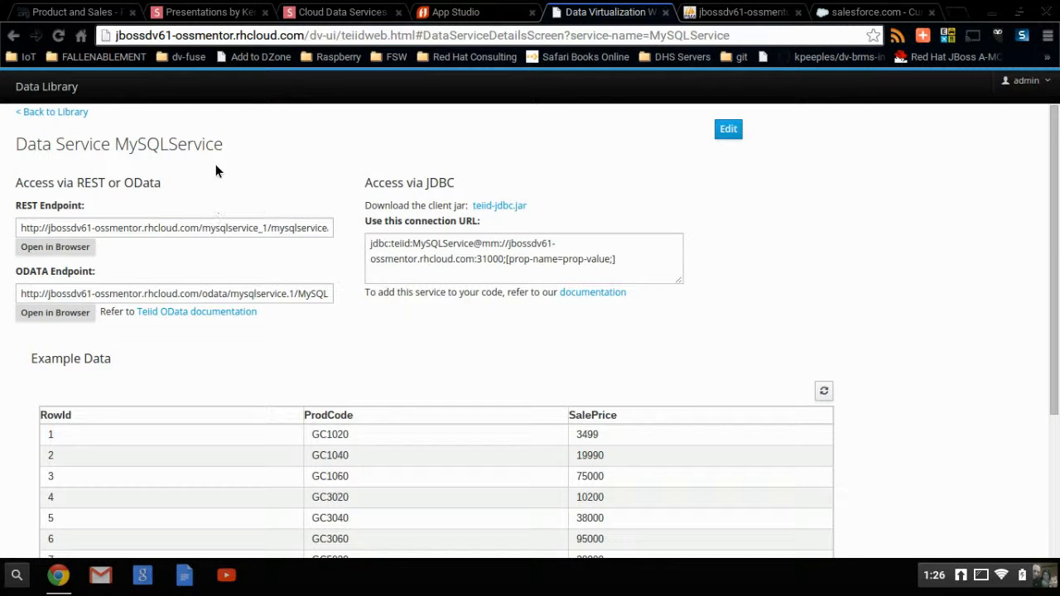
left_click(45, 111)
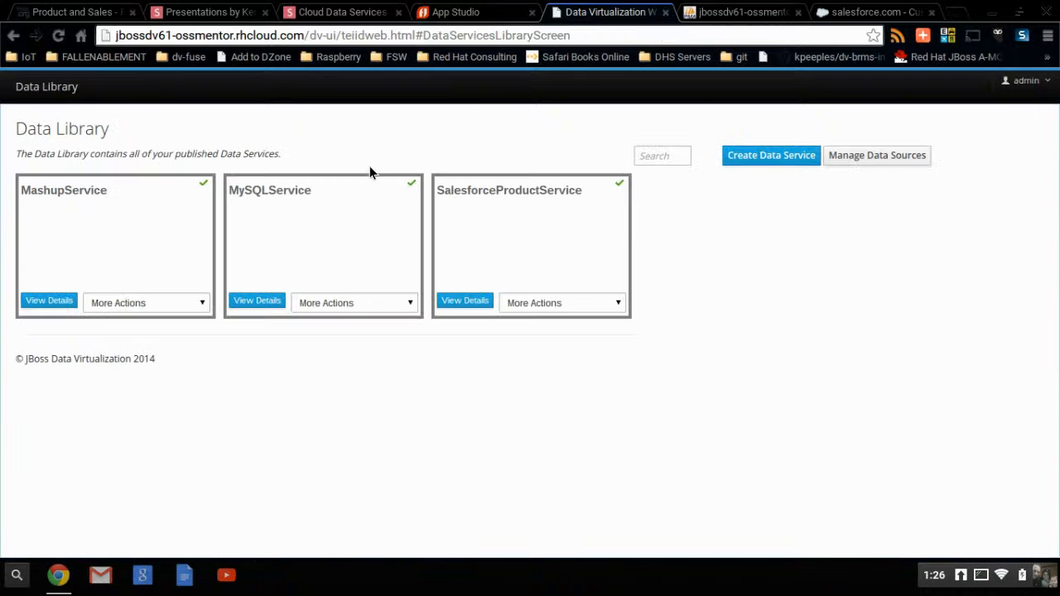
Step: View the details and example data of SalesforceProductService and MashupService, returning to the Data Library after each
left_click(465, 300)
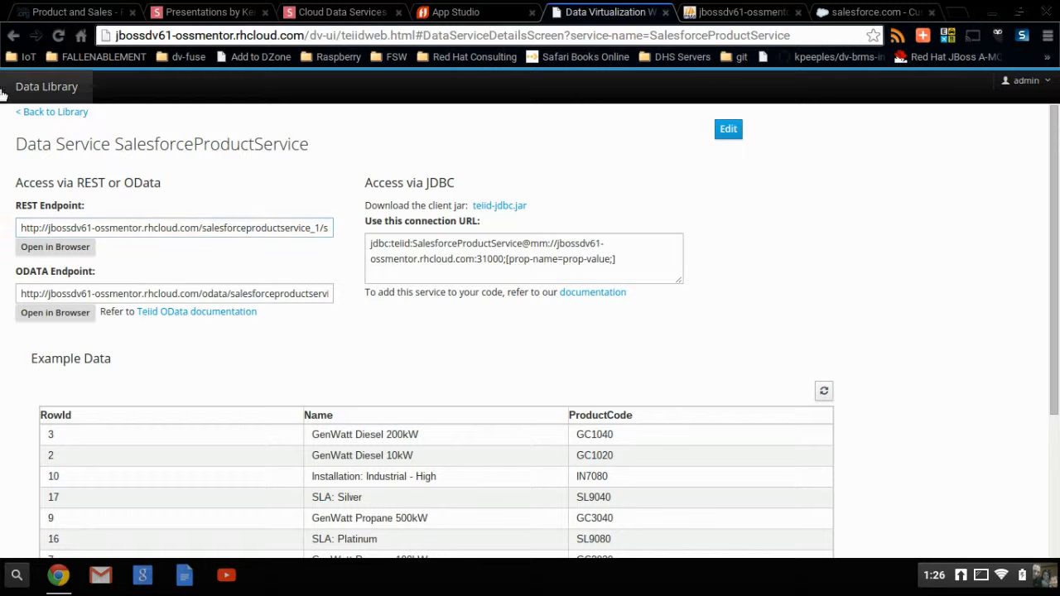
left_click(30, 110)
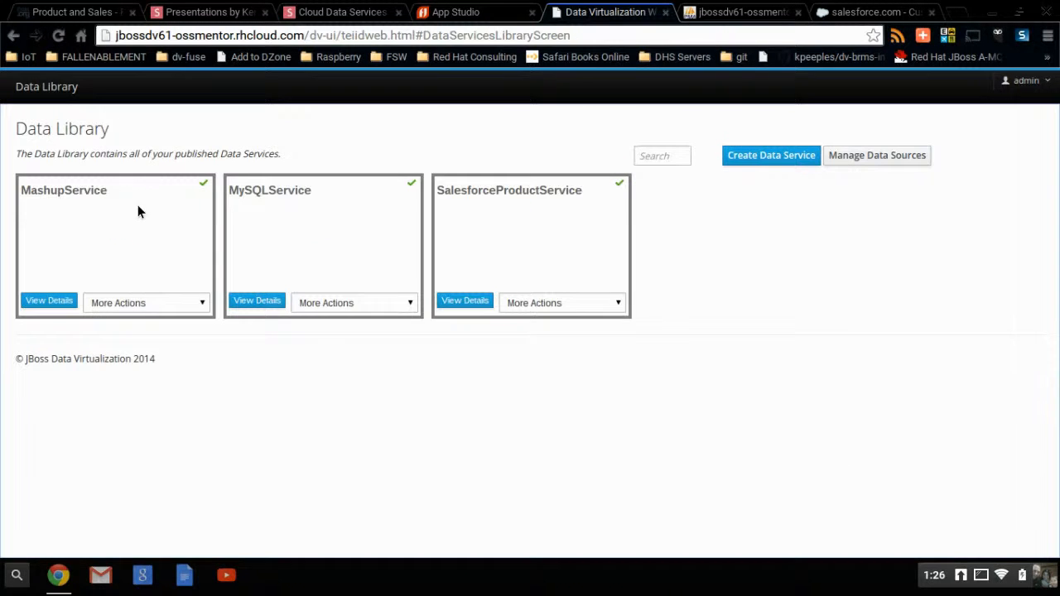
left_click(60, 302)
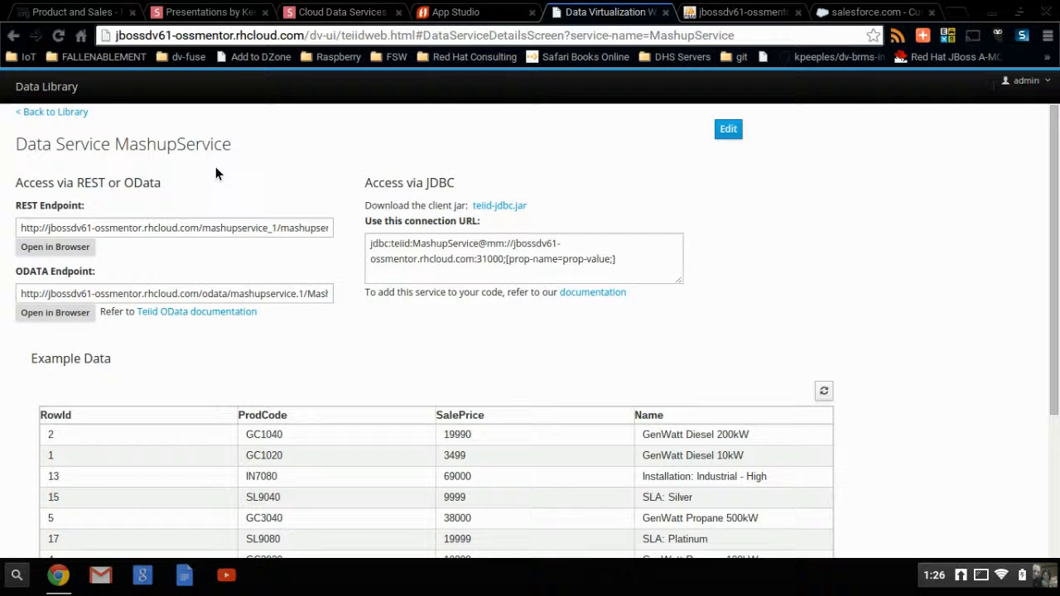
left_click(77, 112)
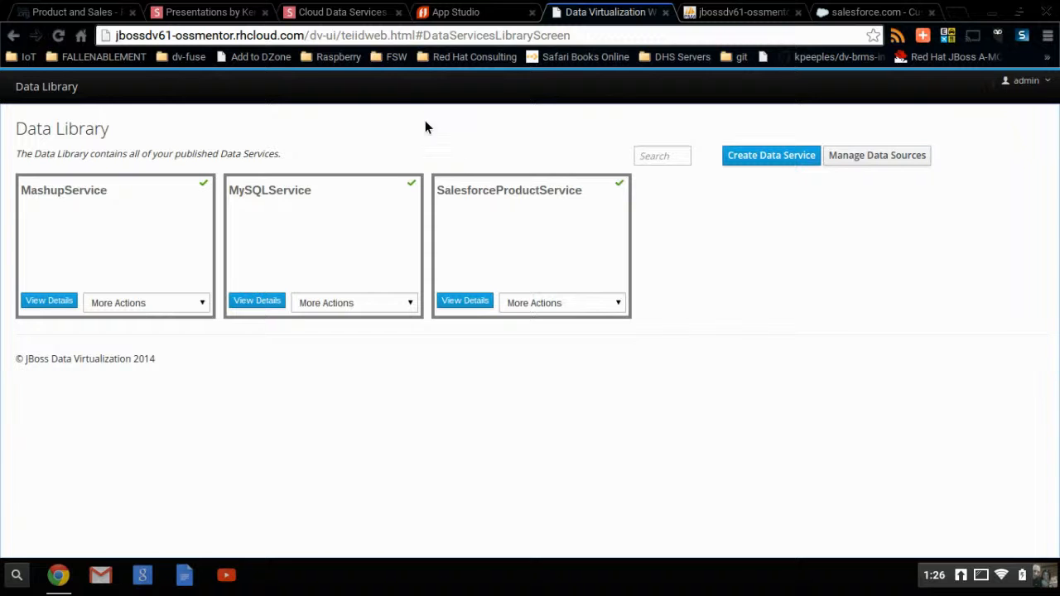
Step: Switch to the dashboard and examine the MashupService external connection and MashupQuery data provider in the Showcase workspace's administration area
left_click(81, 8)
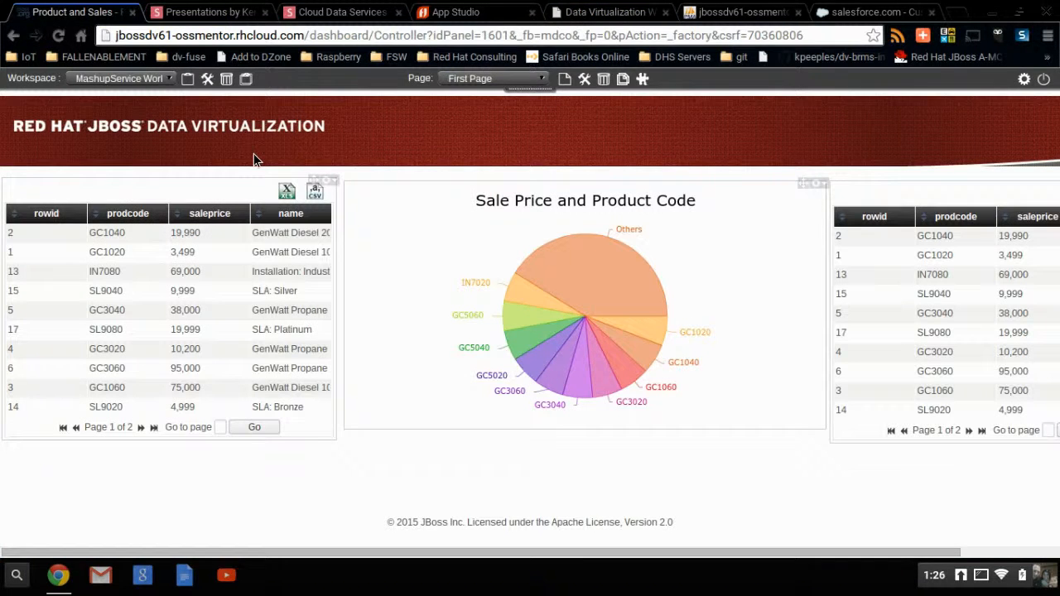
left_click(103, 77)
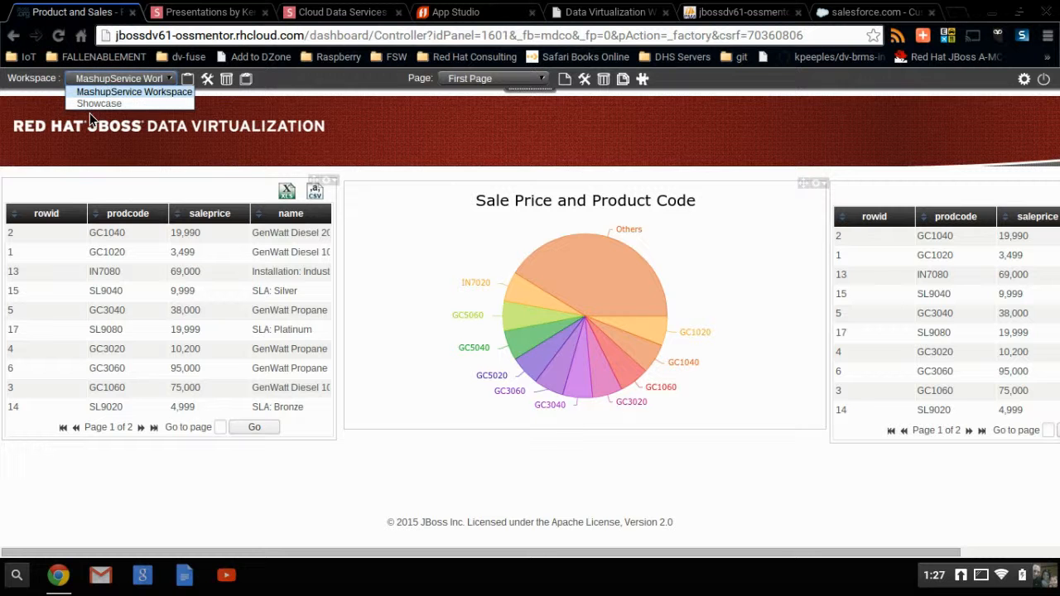
left_click(94, 106)
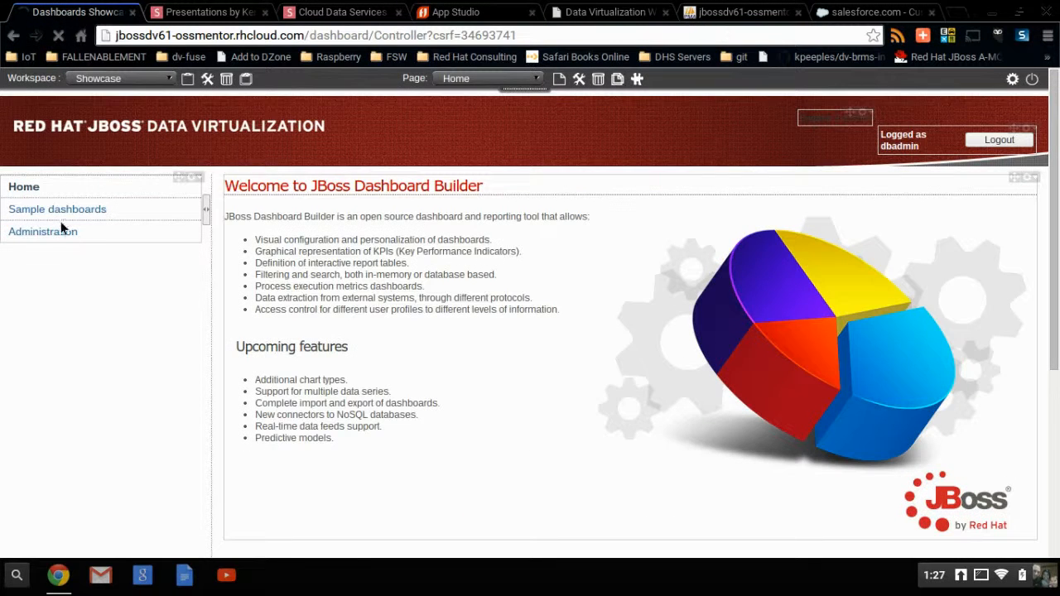
left_click(64, 233)
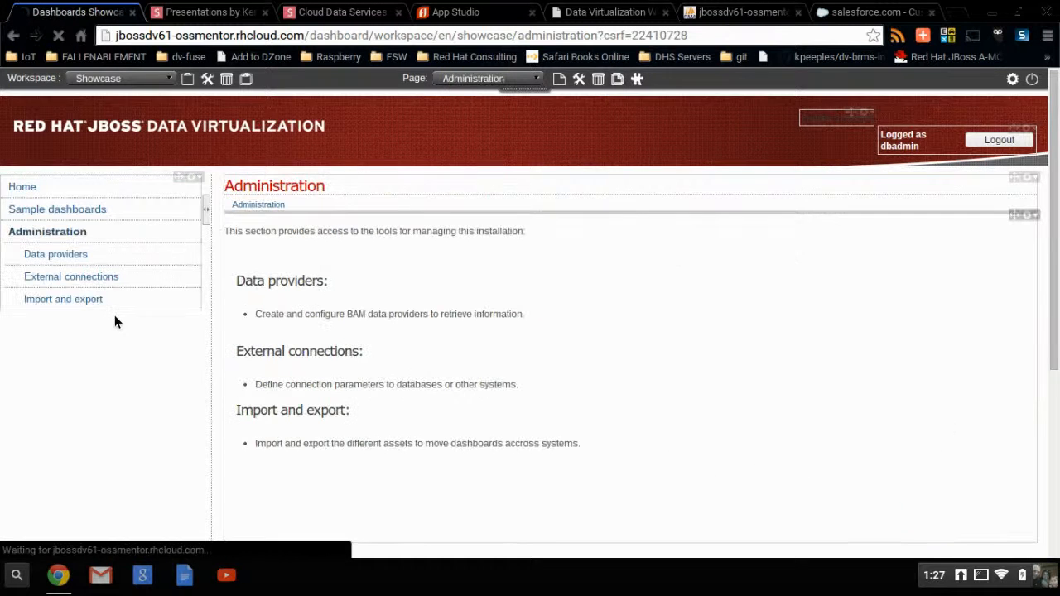
left_click(81, 275)
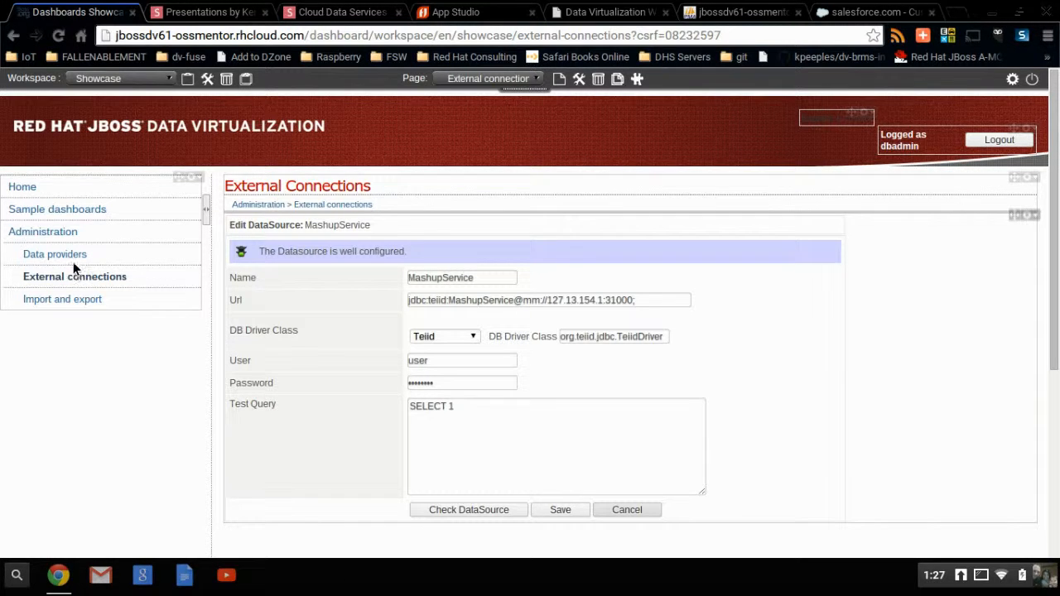
left_click(76, 260)
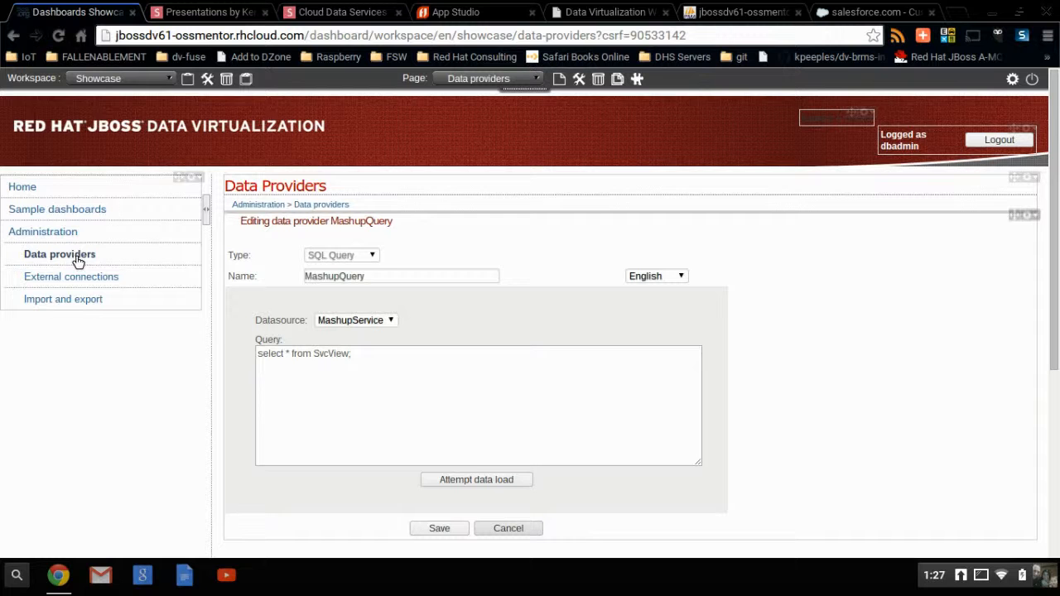
Step: Return to the MashupService Workspace and examine the content settings of the Sale Price and Product Code chart
left_click(98, 79)
left_click(97, 91)
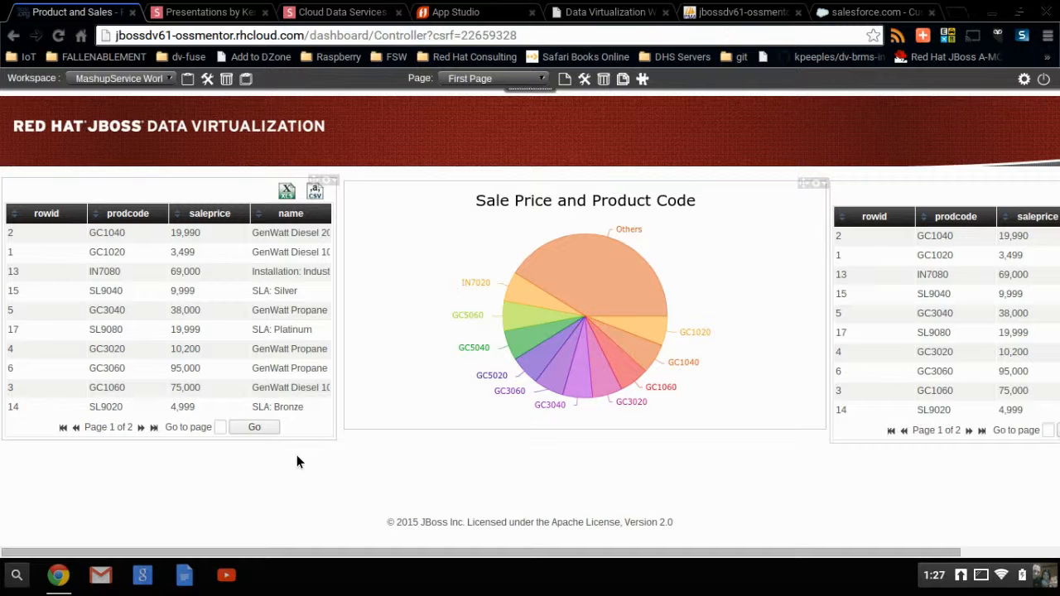
mouse_move(550, 377)
left_click(816, 181)
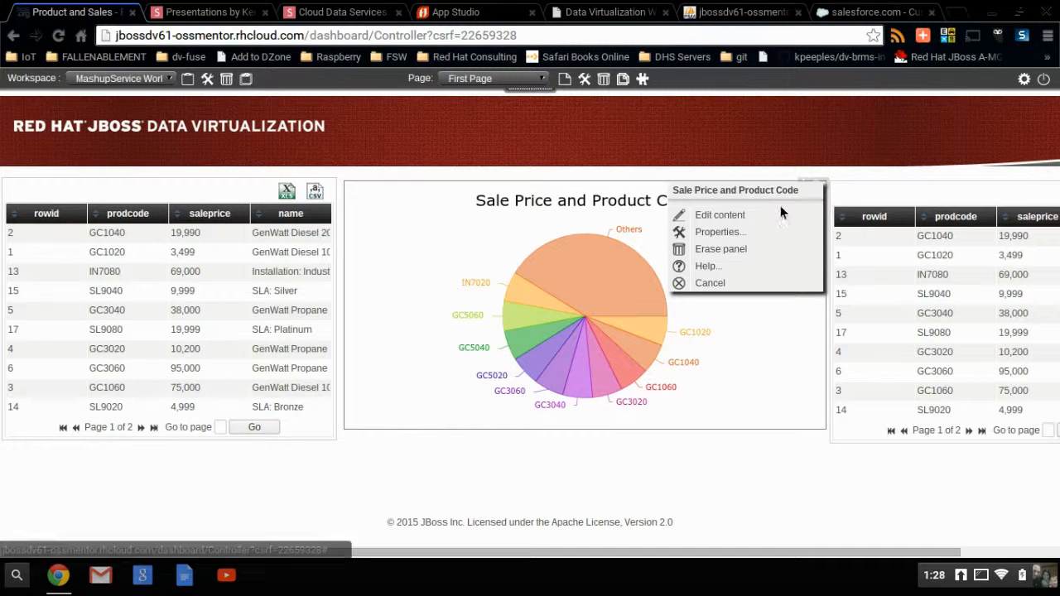
left_click(737, 215)
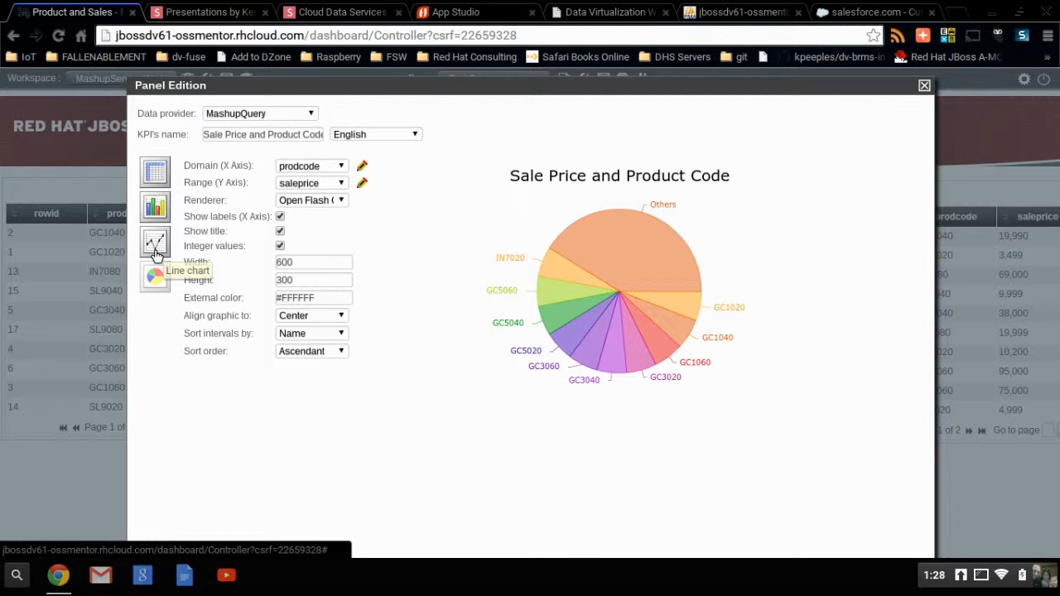
left_click(155, 183)
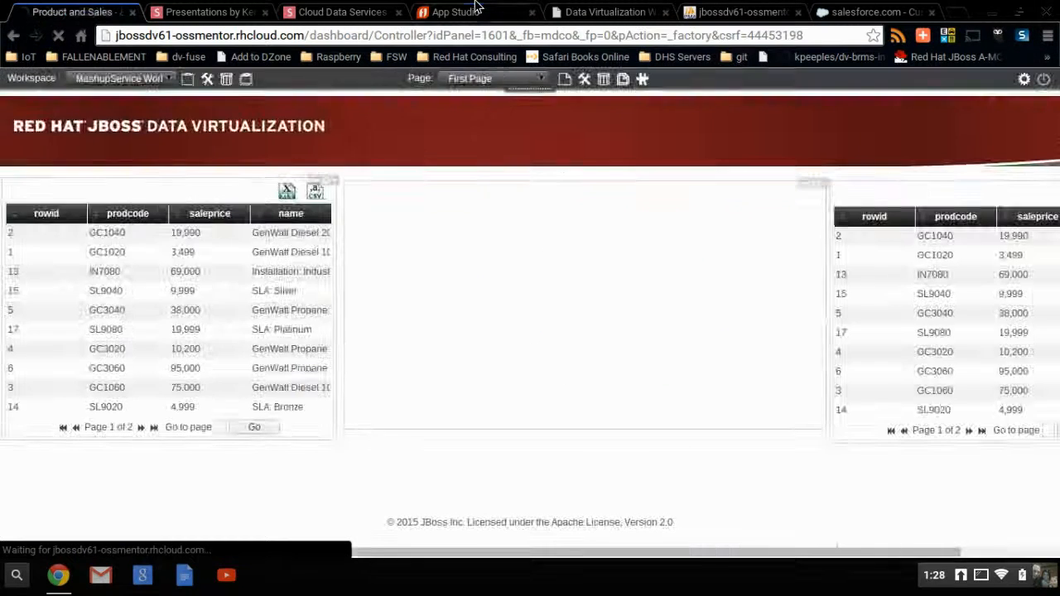
Step: Switch to App Studio, list the project's apps, cloud apps and services, and open the Cloud App's details
left_click(497, 12)
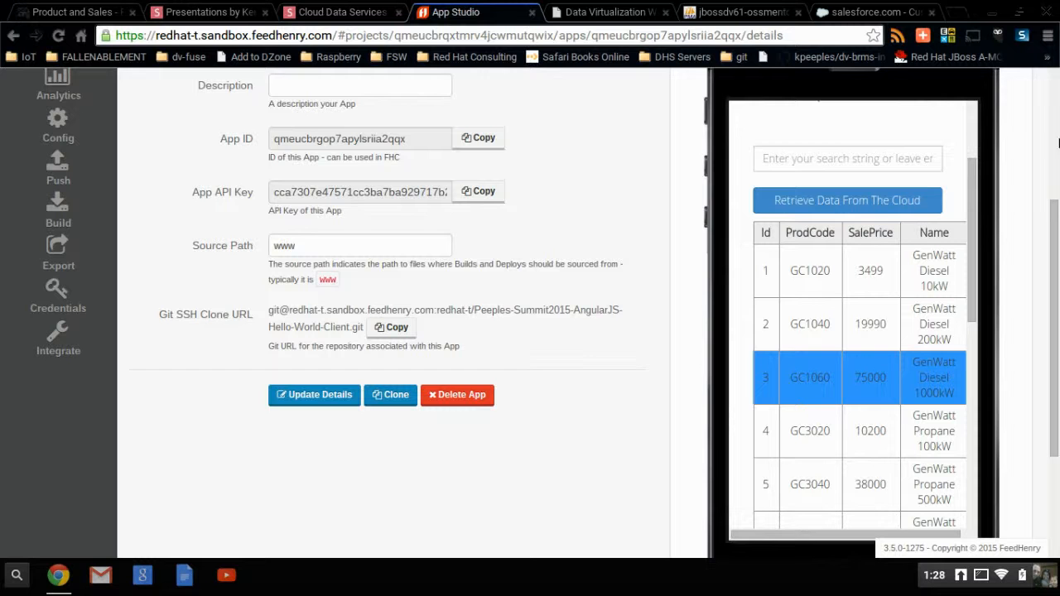
left_click(1055, 172)
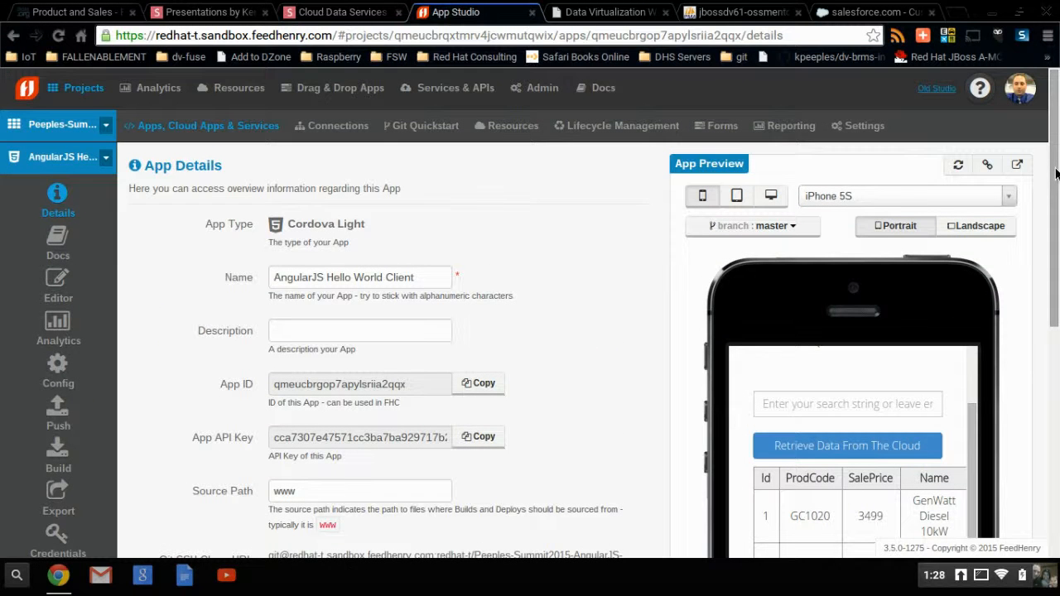
left_click(222, 125)
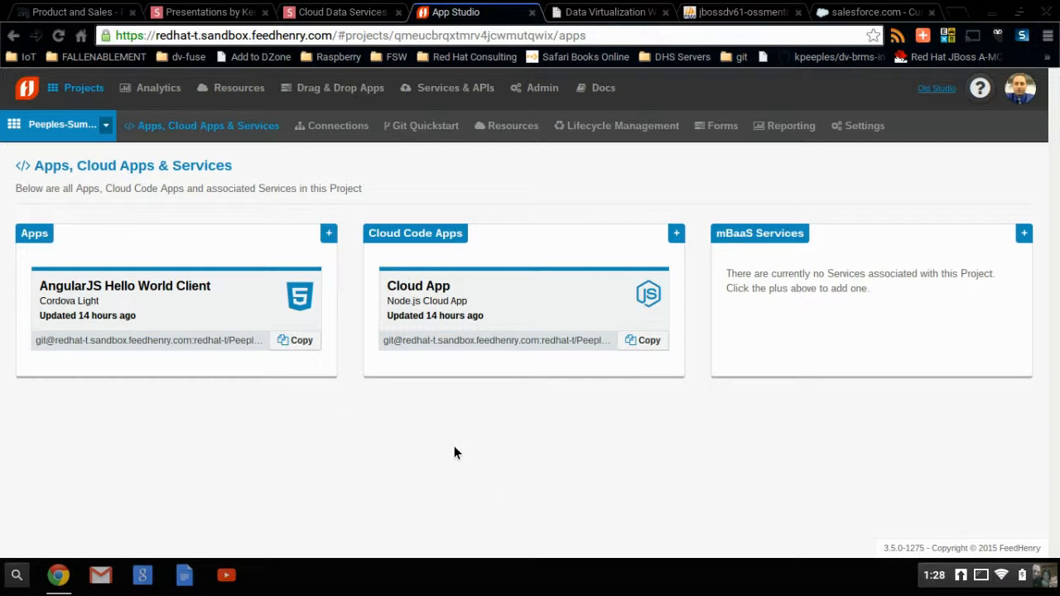
left_click(221, 302)
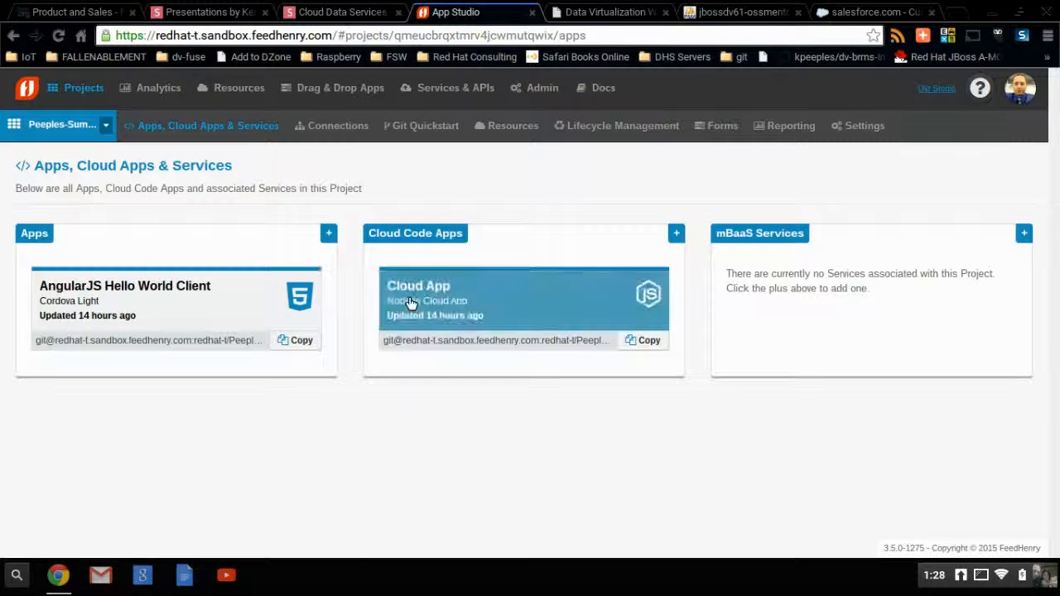
left_click(410, 303)
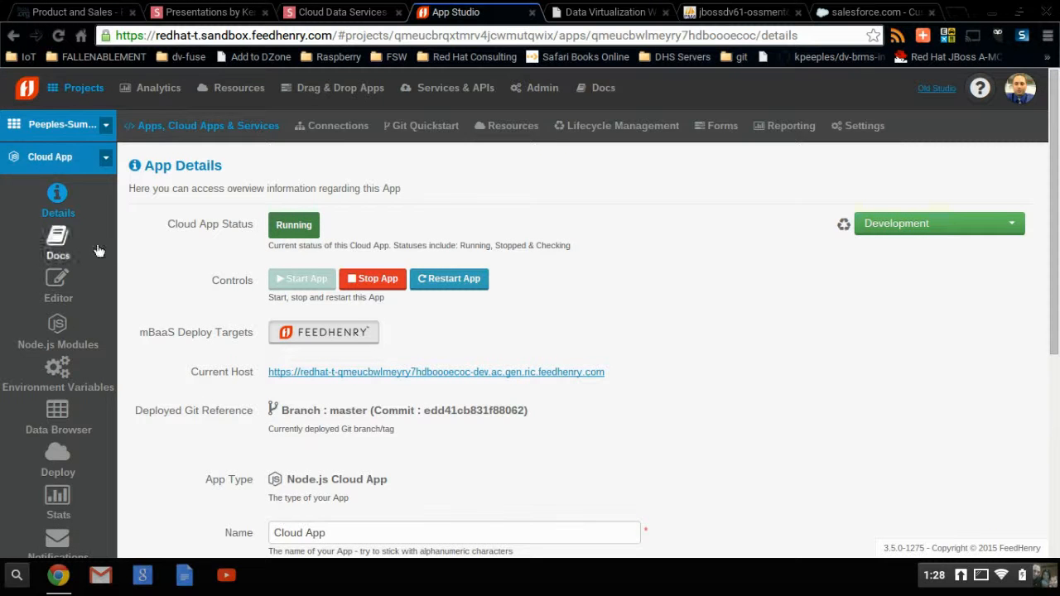
Step: Open lib/hello.js in the Cloud App's editor and highlight the code that builds the MashupService OData URL
left_click(58, 286)
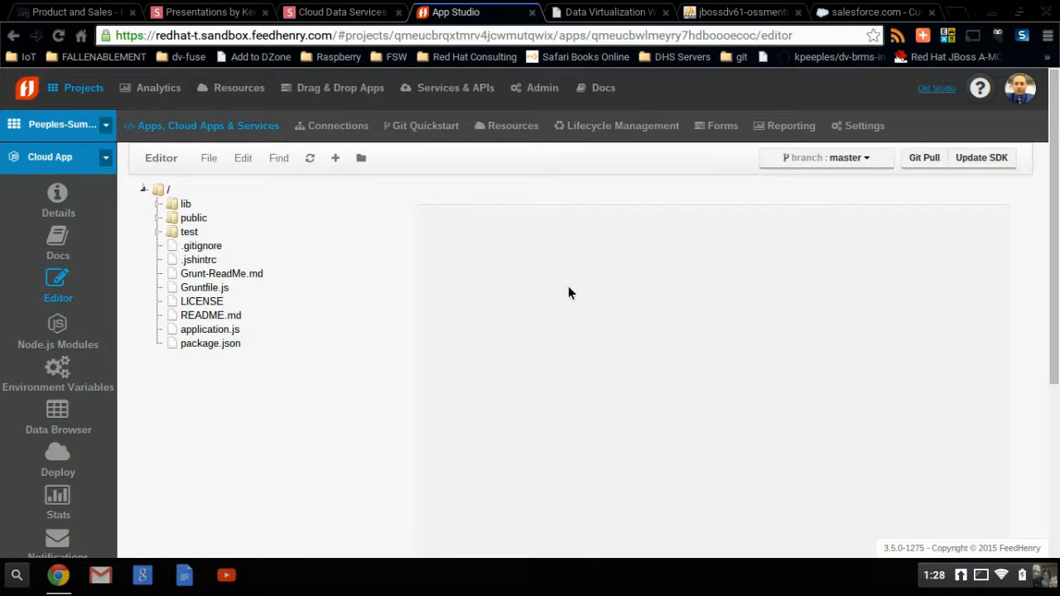
left_click(160, 205)
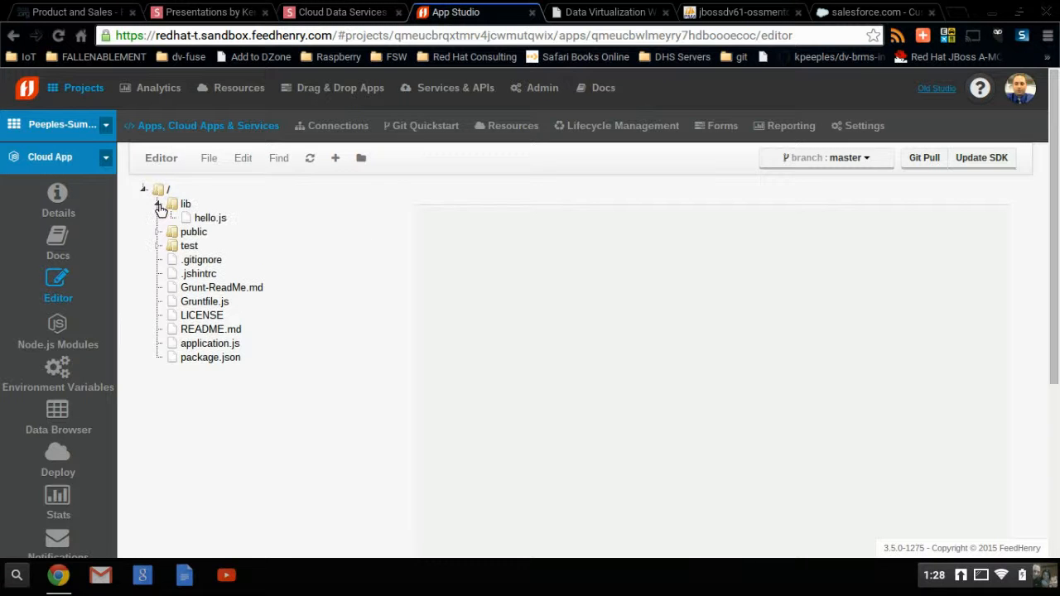
left_click(206, 217)
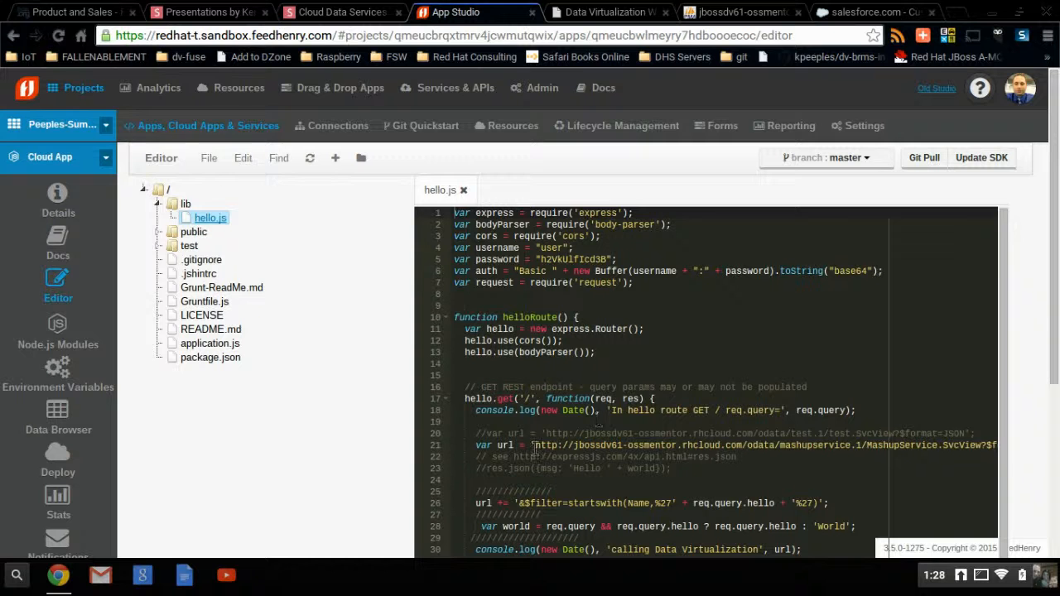
left_click_drag(535, 445, 842, 511)
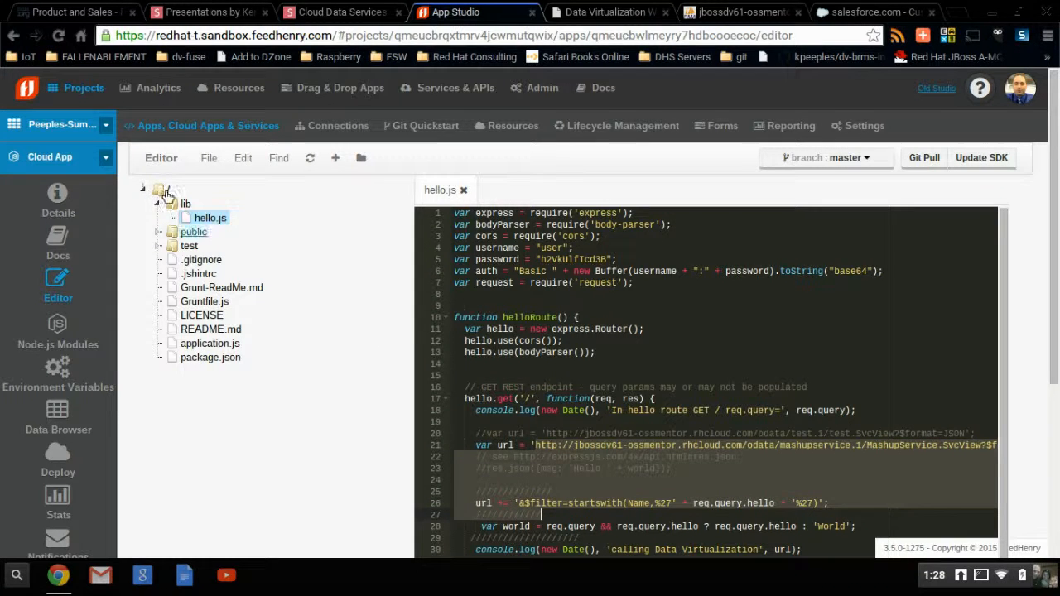
Step: Open the details of the AngularJS Hello World Client app and enlarge its iPhone 5S preview
left_click(153, 128)
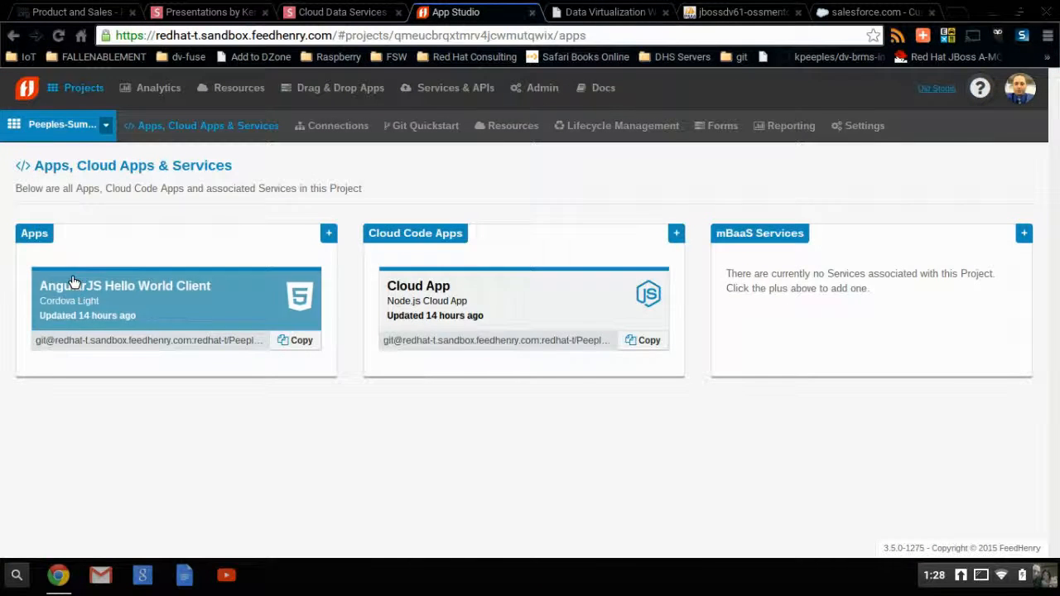
left_click(73, 281)
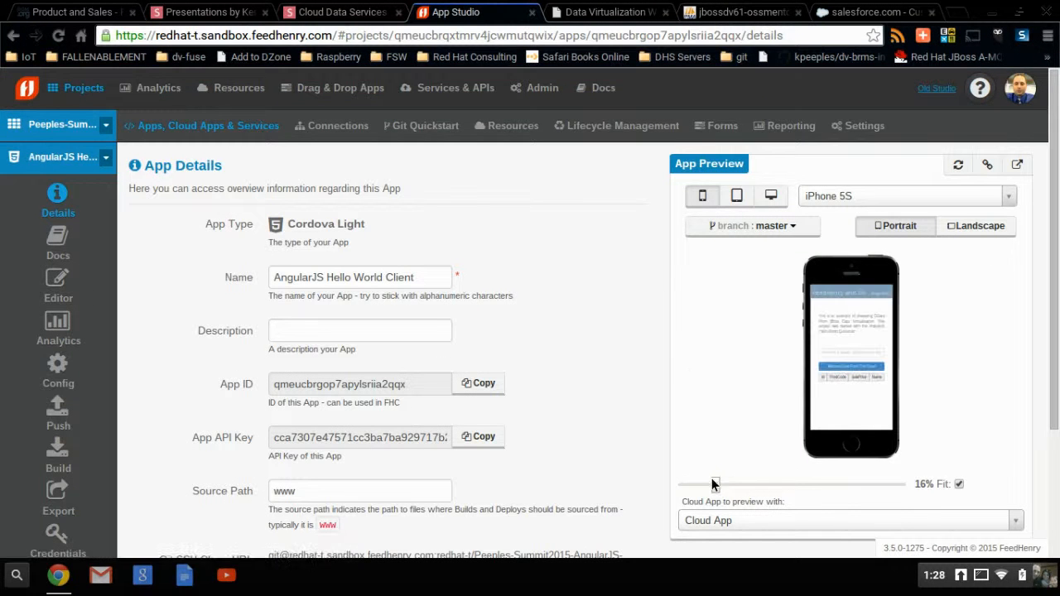
left_click_drag(717, 488, 743, 485)
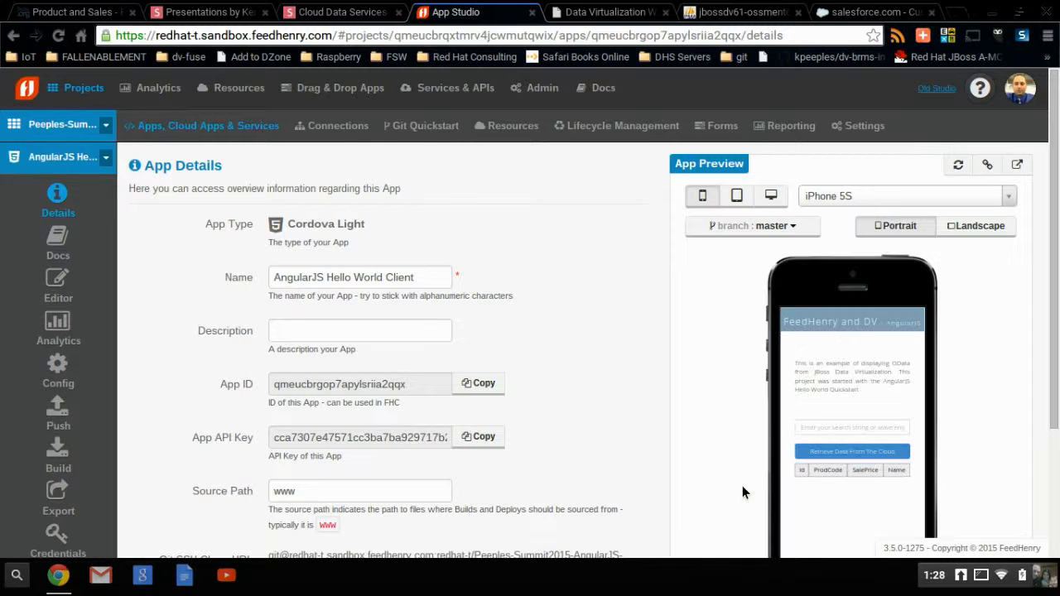
Step: Retrieve the product data from the cloud in the app preview and highlight the GC1020 row in the table
left_click(876, 452)
scroll(1056, 424, "down", 1)
scroll(1057, 422, "down", 1)
left_click(838, 454)
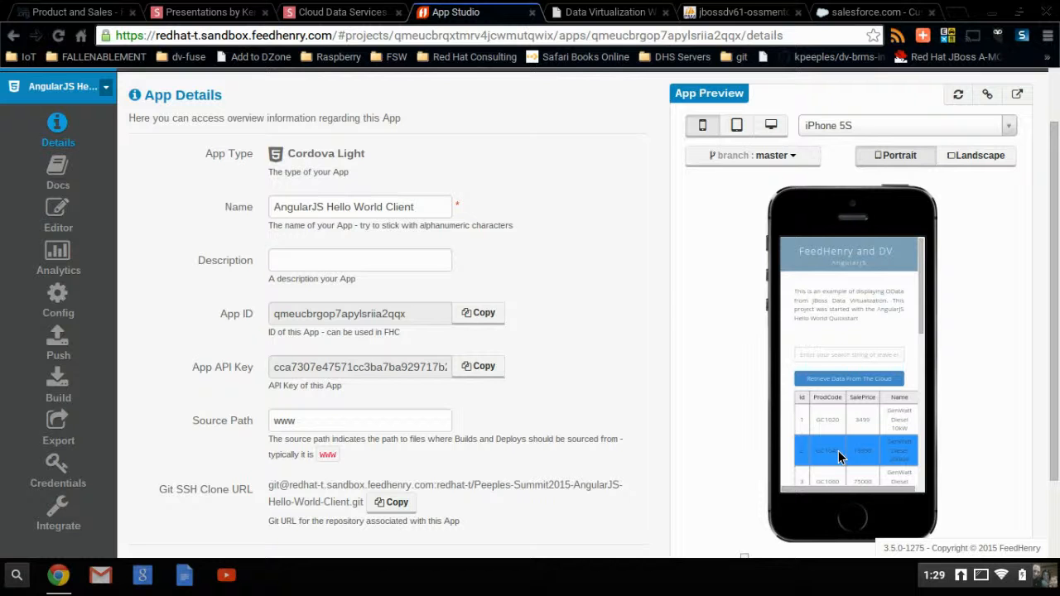
left_click(835, 422)
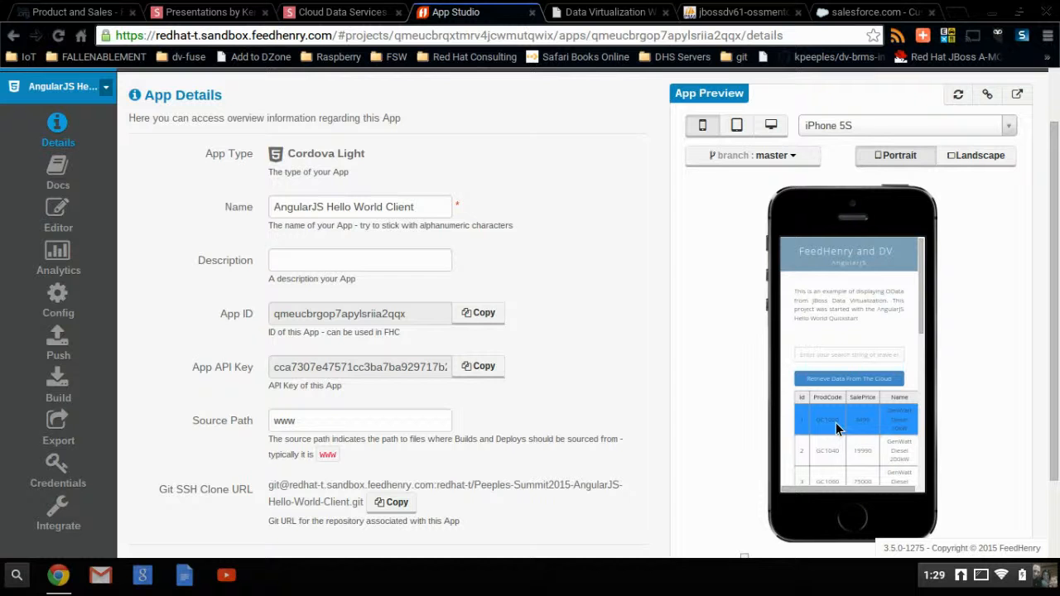